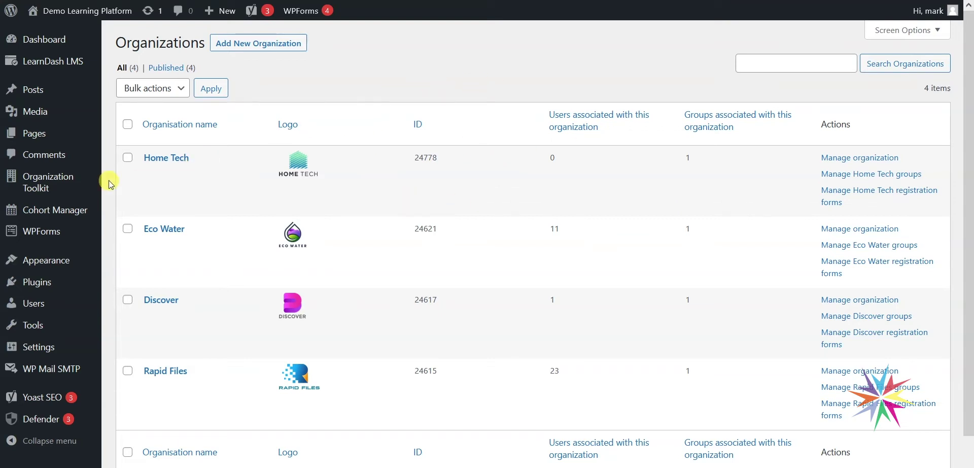
Open the Registration forms list under Organization Toolkit and bring up the Eco Water row's options
{"action": "mouse_move", "coordinate": [50, 185]}
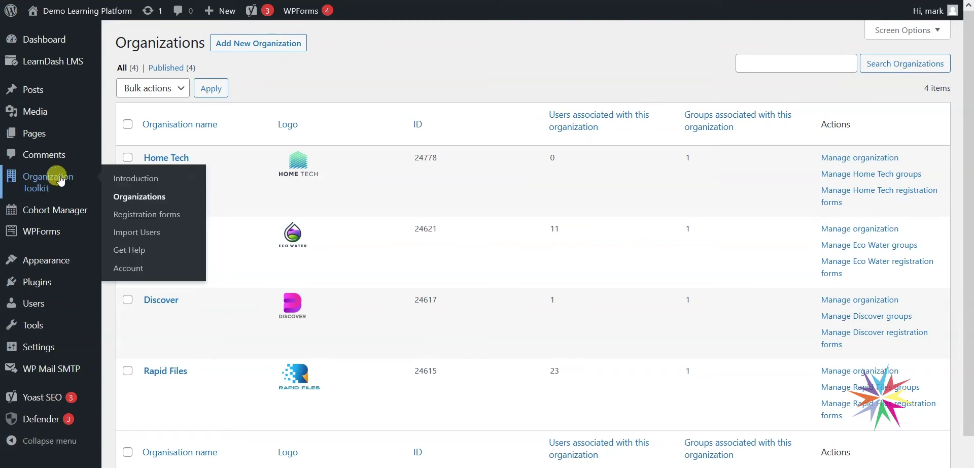
{"action": "left_click", "coordinate": [151, 215]}
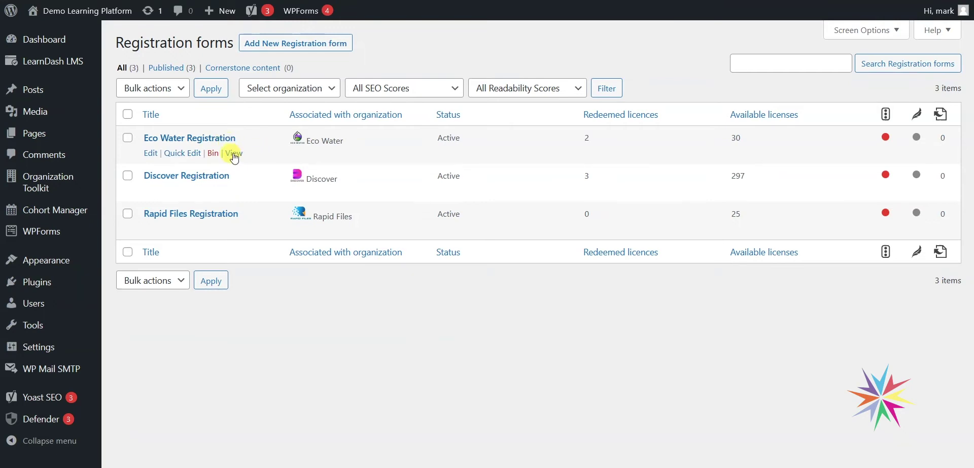
{"action": "right_click", "coordinate": [232, 153]}
Open the Eco Water form in a private window and review its name, telephone, address, password and license code fields
{"action": "left_click", "coordinate": [274, 205]}
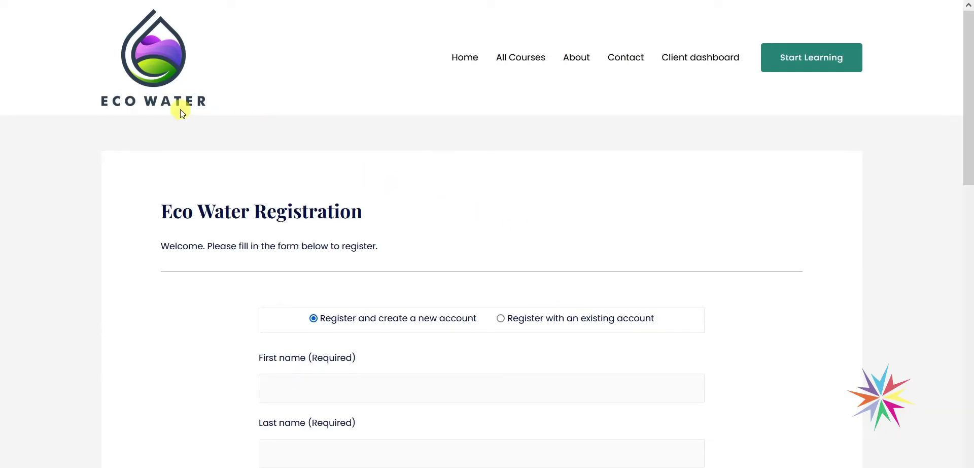
{"action": "scroll", "coordinate": [426, 215], "scroll_direction": "down", "scroll_amount": 3}
{"action": "scroll", "coordinate": [442, 224], "scroll_direction": "down", "scroll_amount": 5}
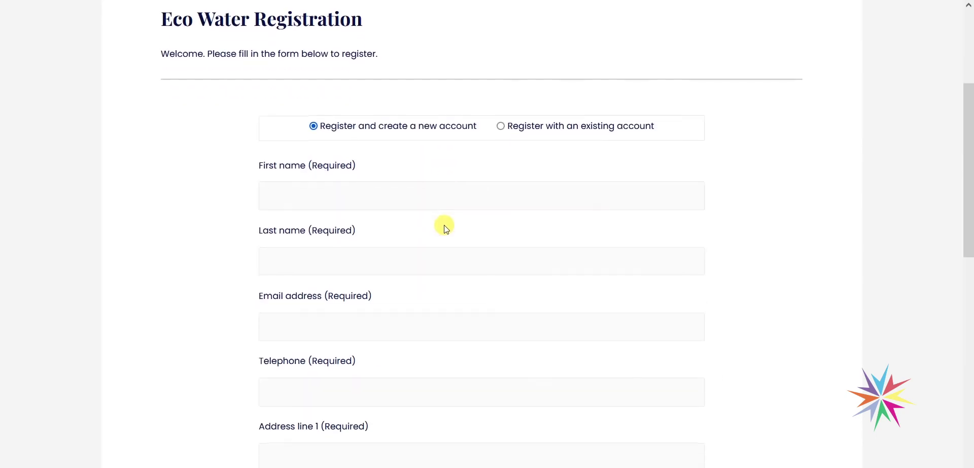
{"action": "scroll", "coordinate": [445, 230], "scroll_direction": "up", "scroll_amount": 8}
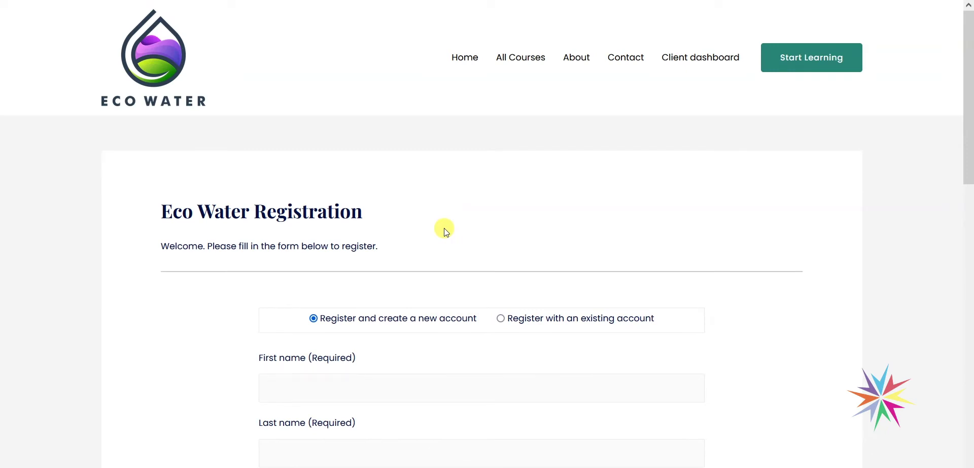
{"action": "scroll", "coordinate": [471, 252], "scroll_direction": "down", "scroll_amount": 5}
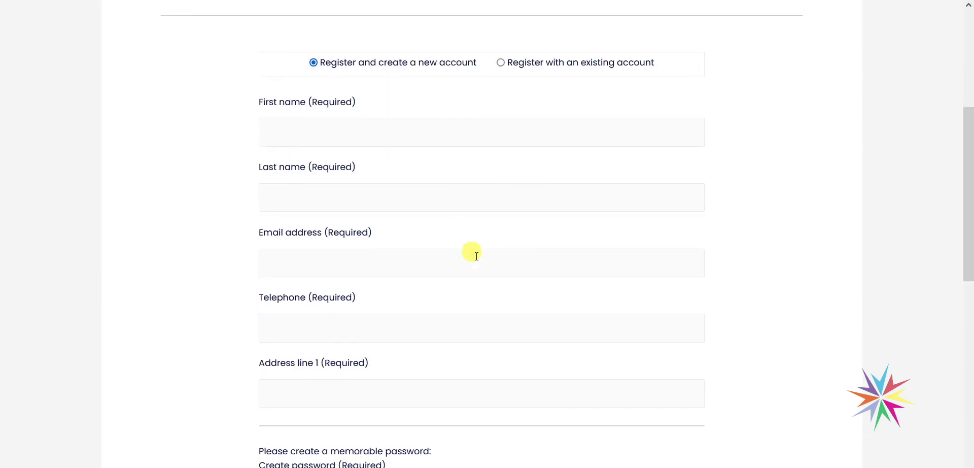
{"action": "scroll", "coordinate": [326, 169], "scroll_direction": "down", "scroll_amount": 3}
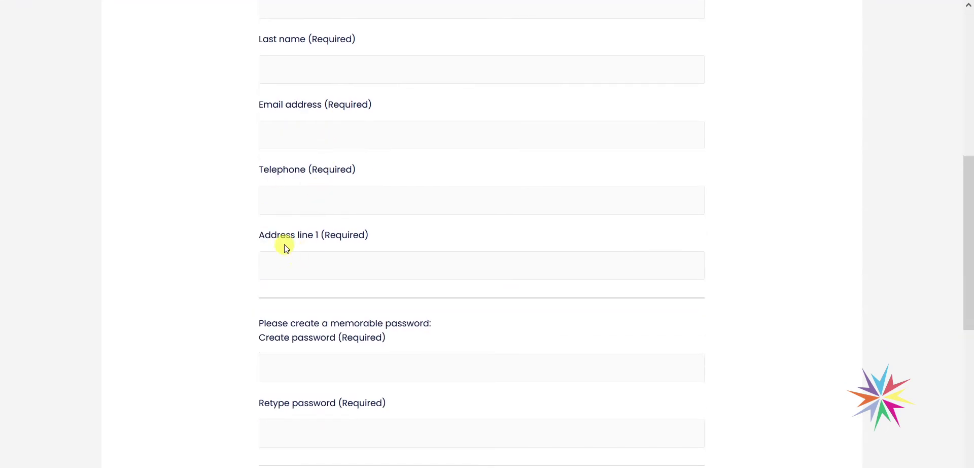
{"action": "scroll", "coordinate": [282, 246], "scroll_direction": "down", "scroll_amount": 3}
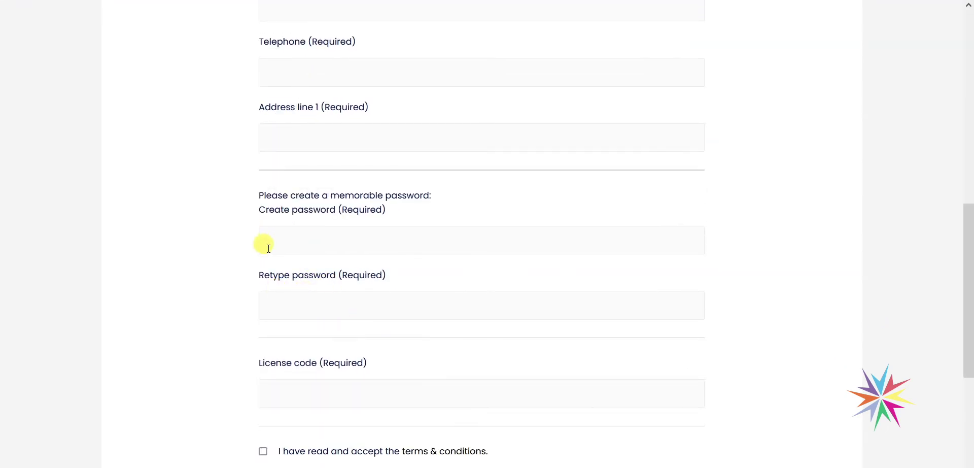
{"action": "scroll", "coordinate": [337, 218], "scroll_direction": "down", "scroll_amount": 3}
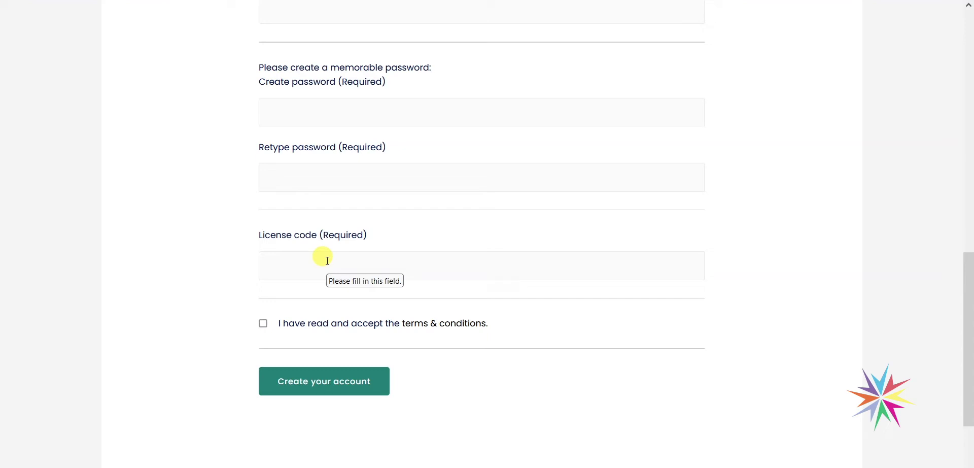
{"action": "scroll", "coordinate": [434, 291], "scroll_direction": "up", "scroll_amount": 12}
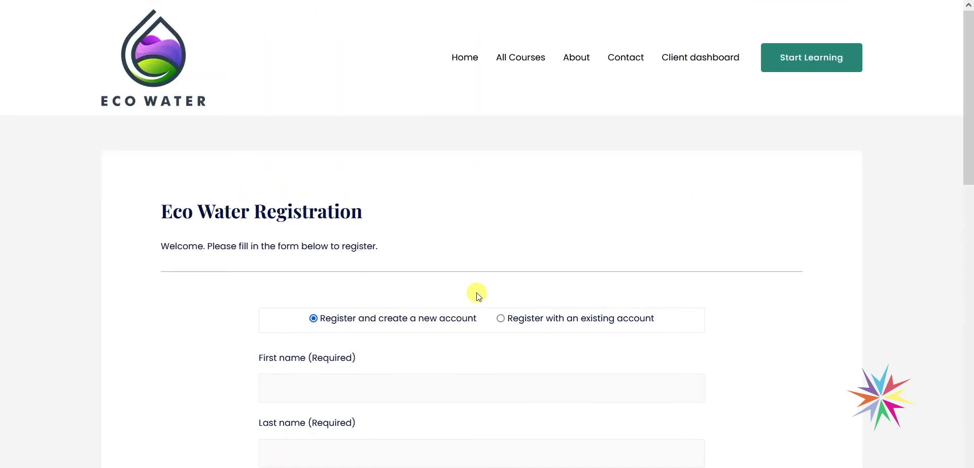
{"action": "scroll", "coordinate": [414, 138], "scroll_direction": "down", "scroll_amount": 3}
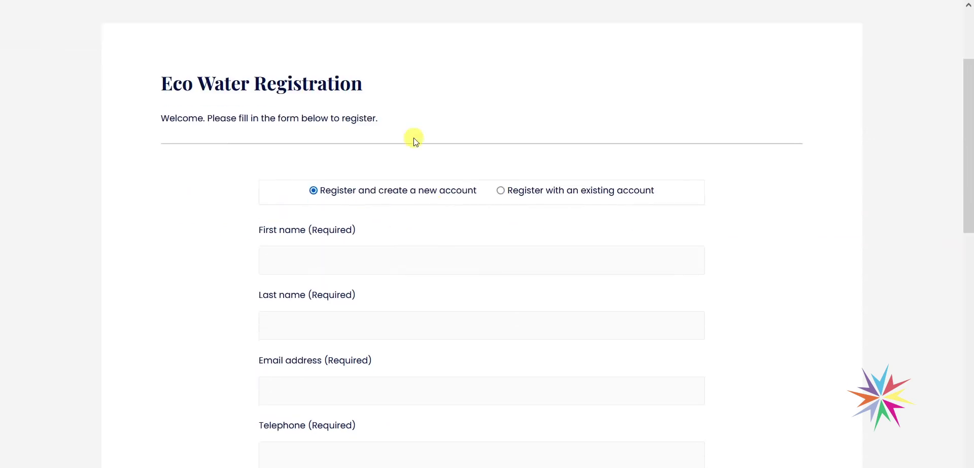
{"action": "scroll", "coordinate": [496, 218], "scroll_direction": "down", "scroll_amount": 3}
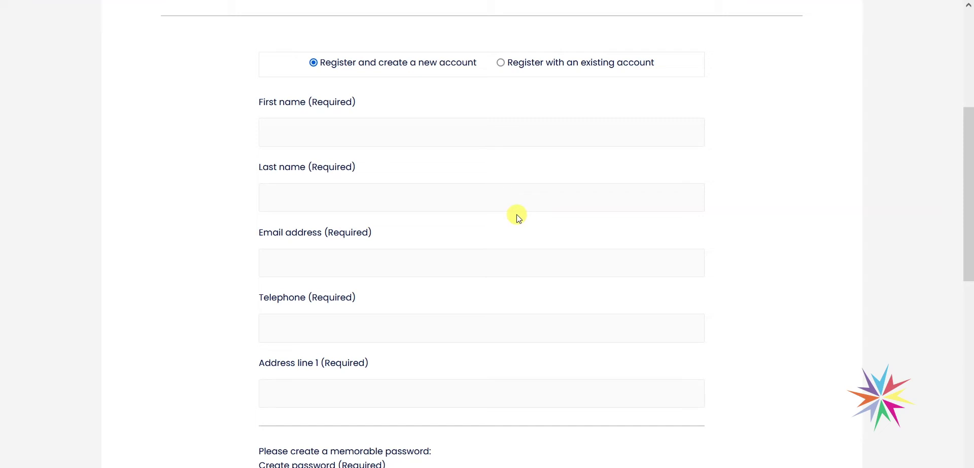
{"action": "scroll", "coordinate": [330, 252], "scroll_direction": "down", "scroll_amount": 6}
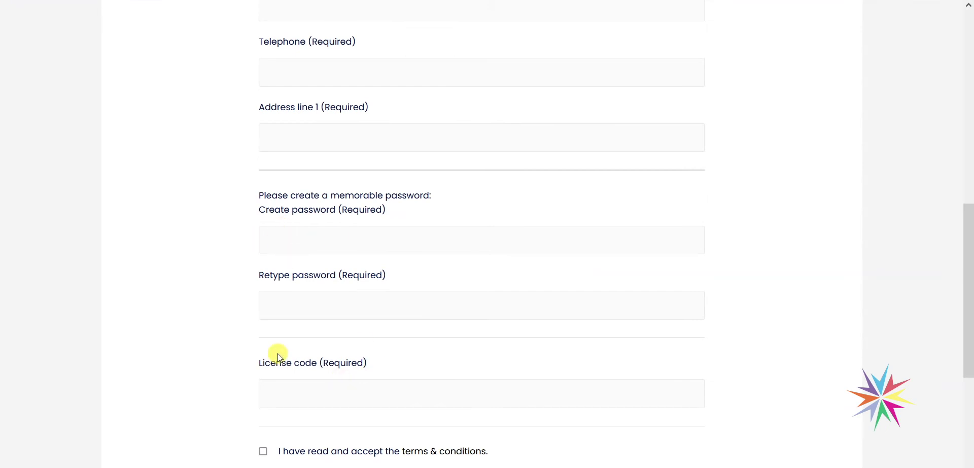
{"action": "scroll", "coordinate": [278, 353], "scroll_direction": "up", "scroll_amount": 10}
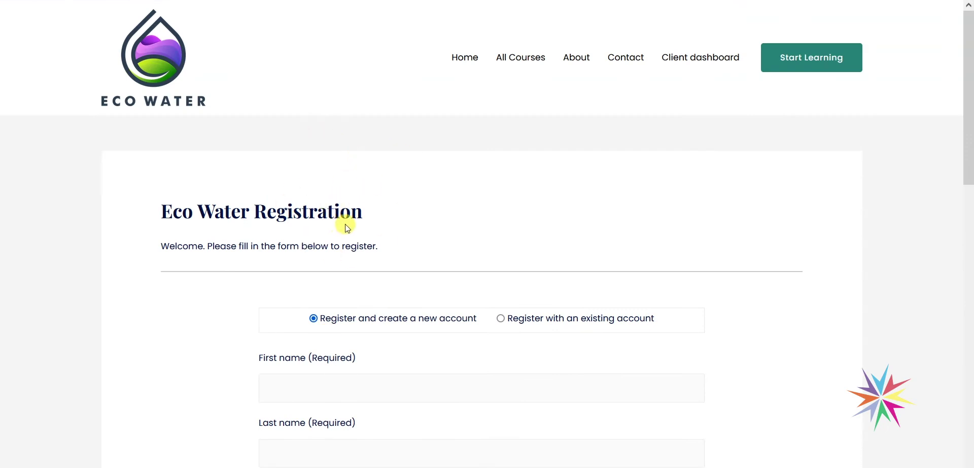
{"action": "scroll", "coordinate": [341, 224], "scroll_direction": "down", "scroll_amount": 10}
{"action": "scroll", "coordinate": [361, 276], "scroll_direction": "down", "scroll_amount": 5}
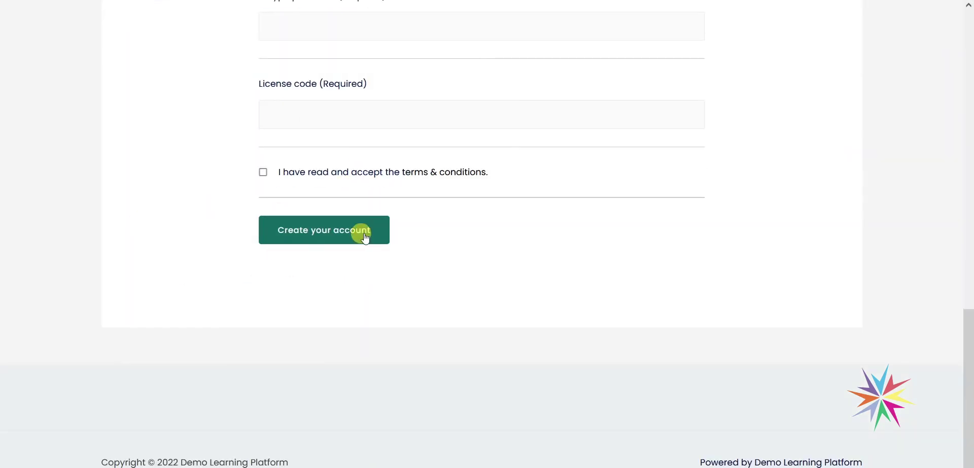
{"action": "scroll", "coordinate": [364, 238], "scroll_direction": "up", "scroll_amount": 4}
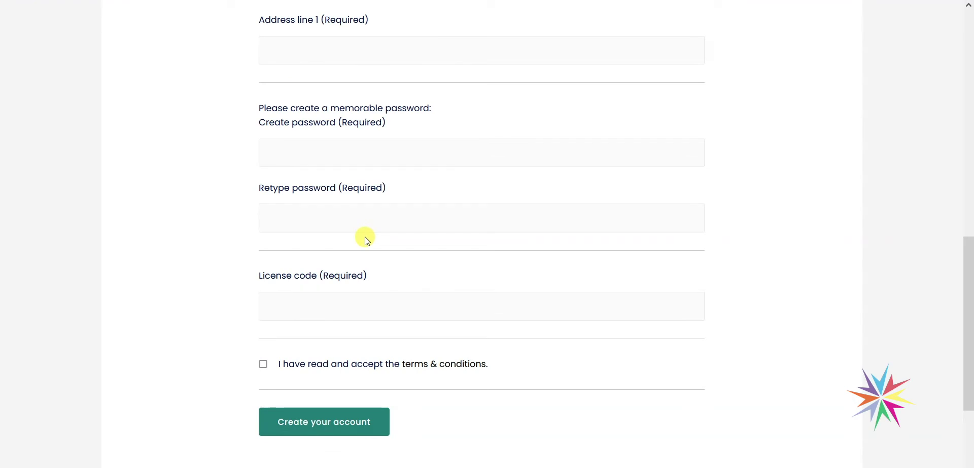
{"action": "scroll", "coordinate": [364, 237], "scroll_direction": "up", "scroll_amount": 12}
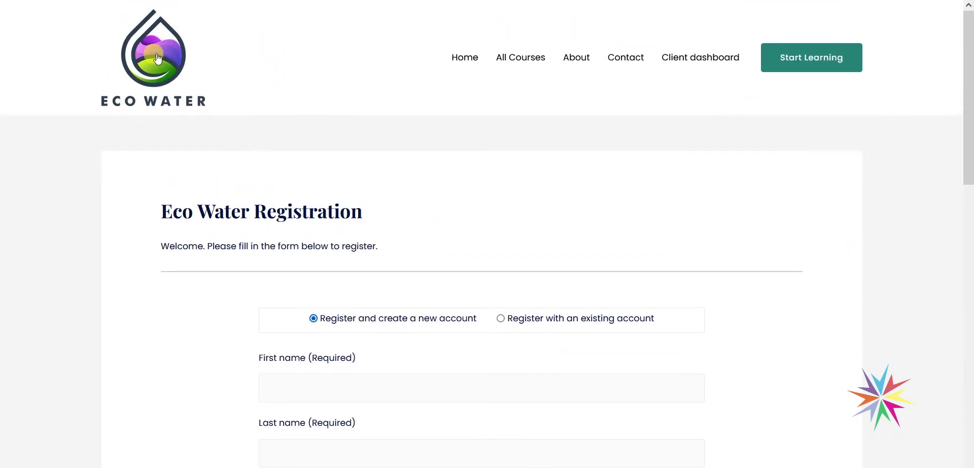
Start a new registration form and collapse its Yoast SEO panel
{"action": "key", "text": "ctrl+Tab"}
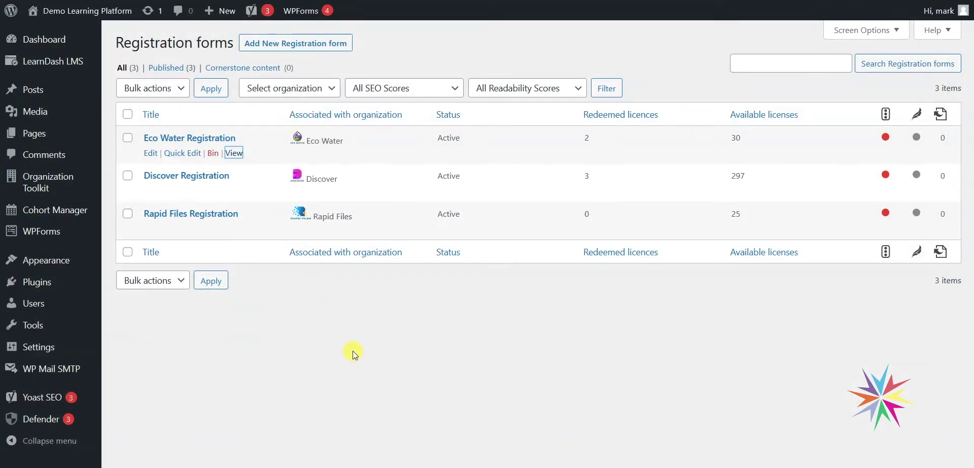
{"action": "left_click", "coordinate": [297, 46]}
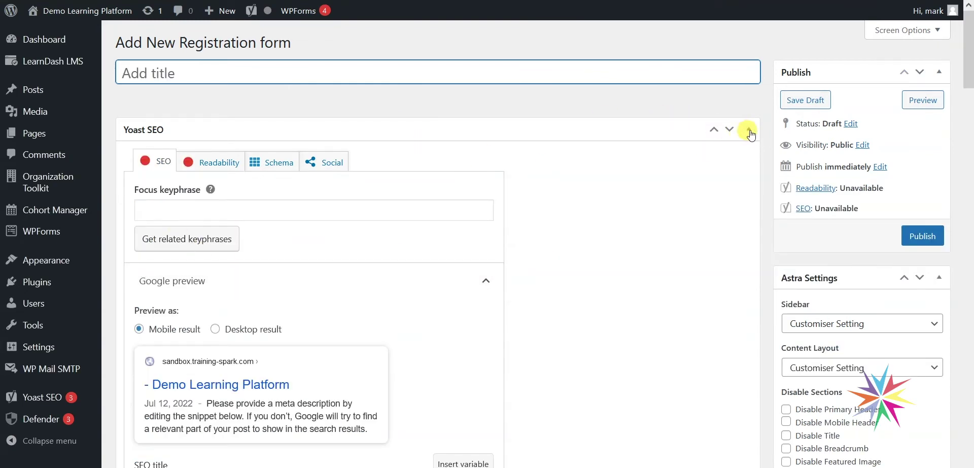
{"action": "left_click", "coordinate": [748, 129]}
{"action": "scroll", "coordinate": [303, 168], "scroll_direction": "down", "scroll_amount": 3}
{"action": "scroll", "coordinate": [300, 182], "scroll_direction": "up", "scroll_amount": 3}
{"action": "scroll", "coordinate": [173, 114], "scroll_direction": "down", "scroll_amount": 3}
{"action": "scroll", "coordinate": [217, 120], "scroll_direction": "up", "scroll_amount": 3}
{"action": "left_click_drag", "start_coordinate": [223, 163], "coordinate": [213, 126]}
{"action": "scroll", "coordinate": [292, 193], "scroll_direction": "down", "scroll_amount": 2}
{"action": "scroll", "coordinate": [292, 193], "scroll_direction": "up", "scroll_amount": 2}
Title the new form 'Home Tech Registration'
{"action": "left_click", "coordinate": [191, 72]}
{"action": "type", "text": "Re"}
{"action": "key", "text": "BackSpace"}
{"action": "type", "text": "a"}
{"action": "key", "text": "BackSpace"}
{"action": "key", "text": "BackSpace"}
{"action": "type", "text": "Home Tech"}
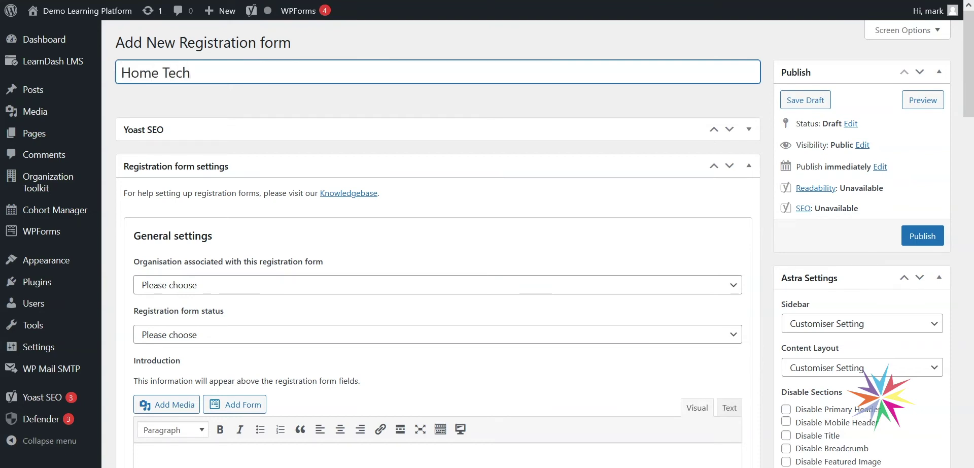
{"action": "type", "text": " Registration"}
Link the new form to the Home Tech organisation
{"action": "scroll", "coordinate": [469, 147], "scroll_direction": "down", "scroll_amount": 3}
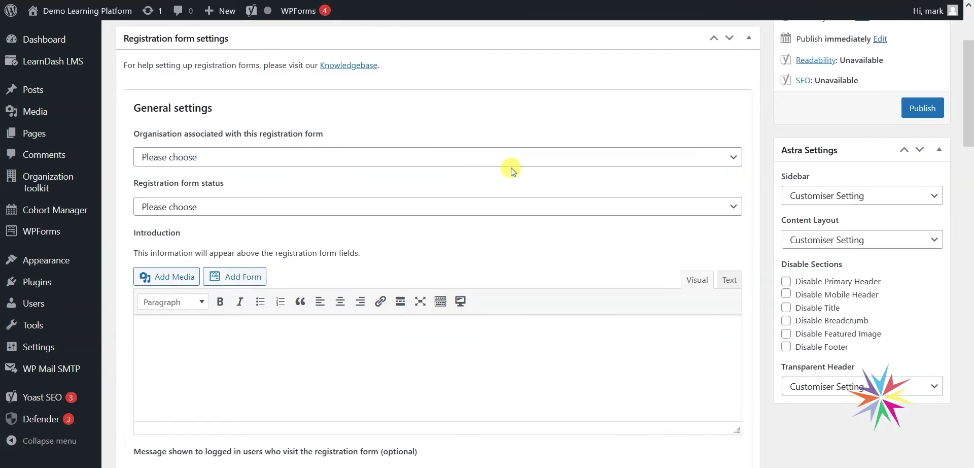
{"action": "left_click", "coordinate": [260, 160]}
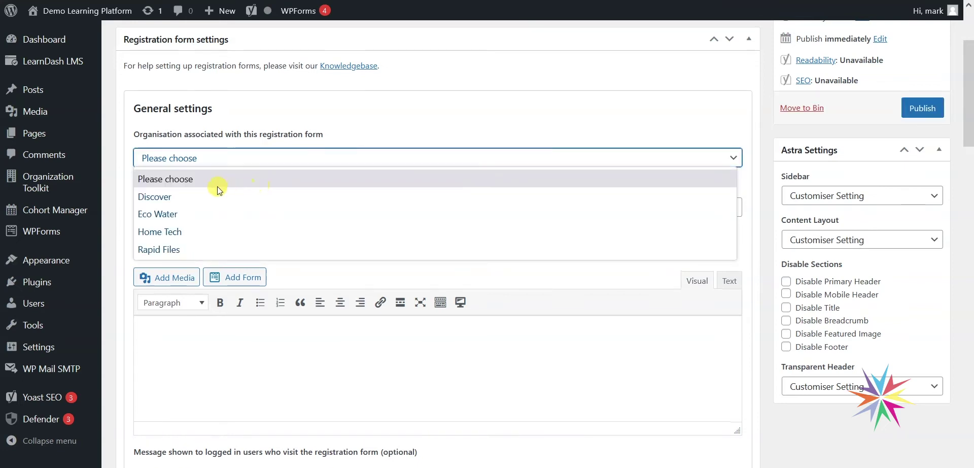
{"action": "left_click", "coordinate": [189, 233]}
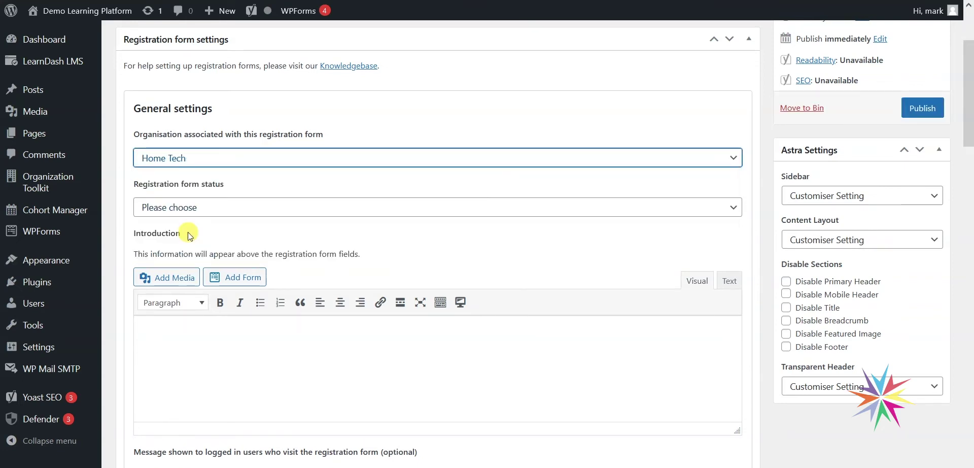
Set the form status to Active (Registrations permitted)
{"action": "left_click", "coordinate": [201, 209]}
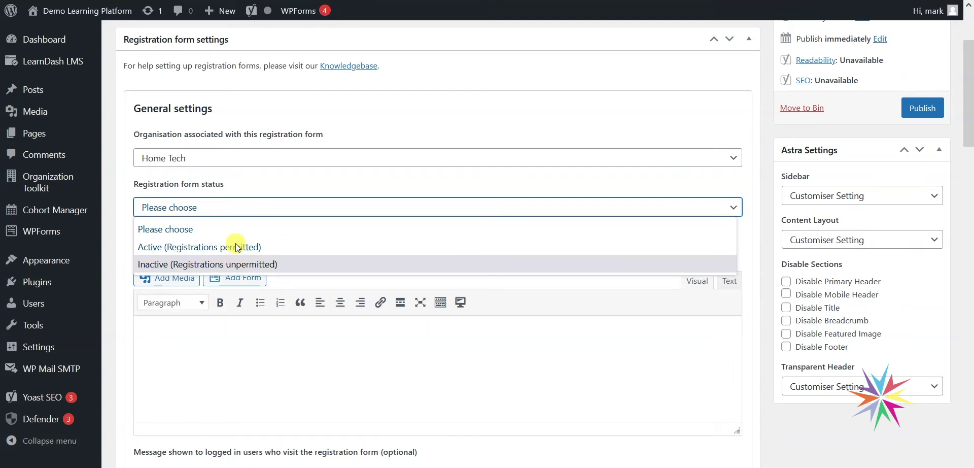
{"action": "left_click", "coordinate": [250, 267]}
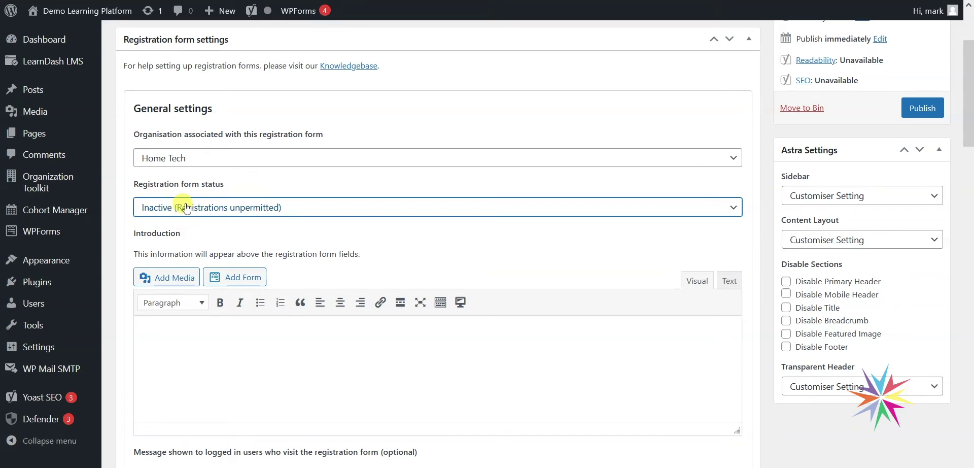
{"action": "left_click", "coordinate": [231, 212]}
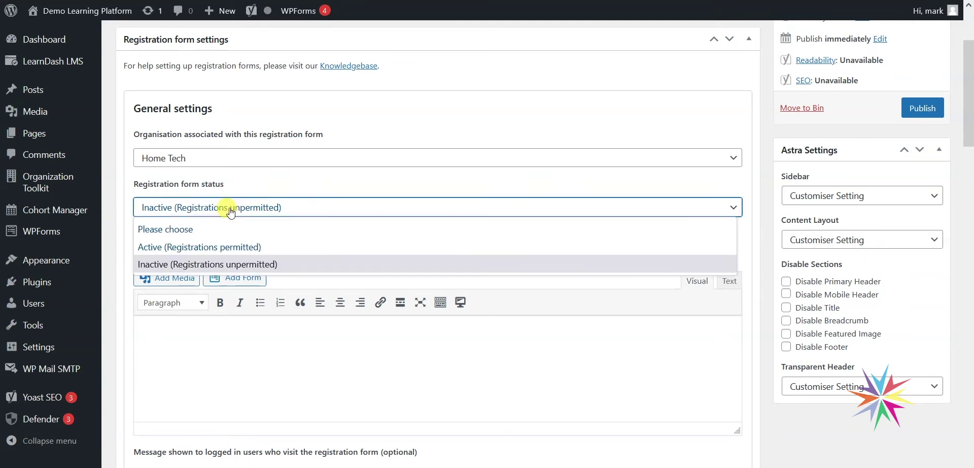
{"action": "left_click", "coordinate": [219, 246]}
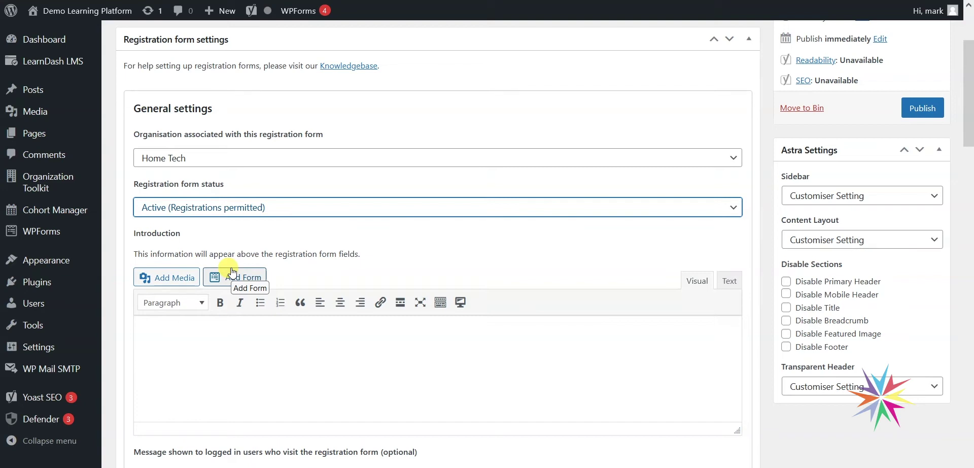
{"action": "left_click", "coordinate": [292, 230]}
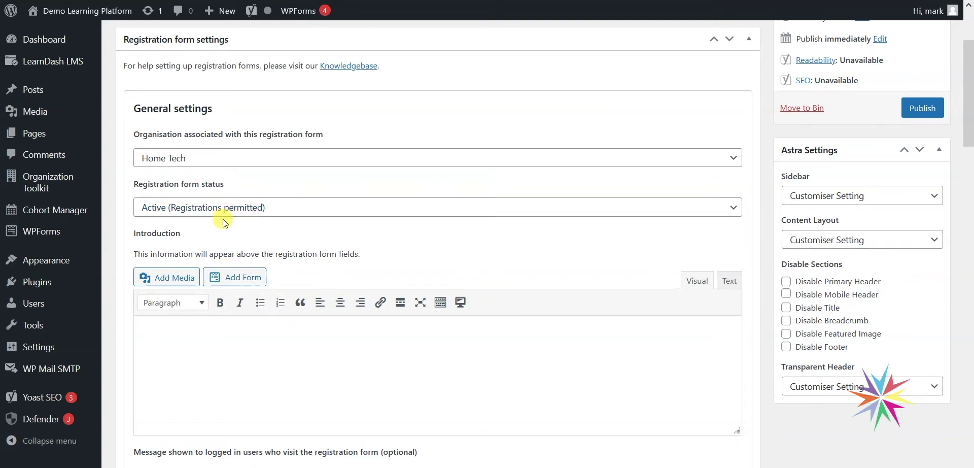
Go from the Home Tech form editor back to the Registration forms list
{"action": "scroll", "coordinate": [221, 223], "scroll_direction": "down", "scroll_amount": 3}
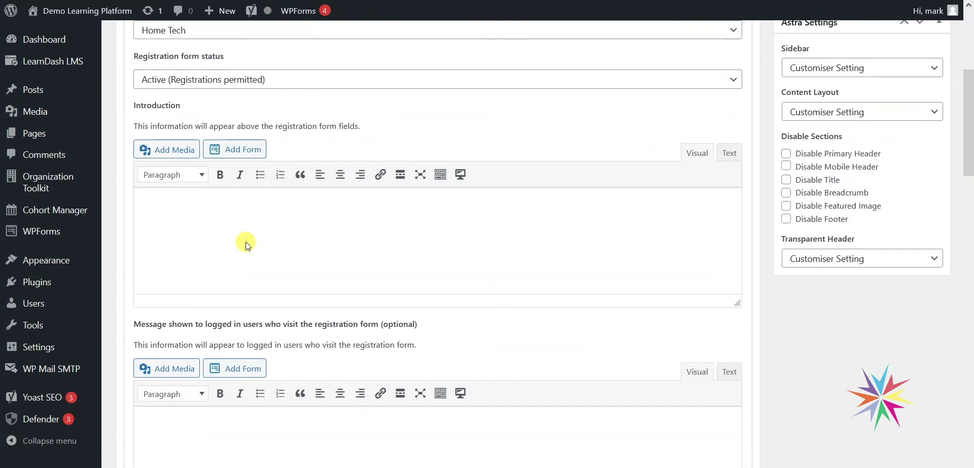
{"action": "left_click", "coordinate": [245, 243]}
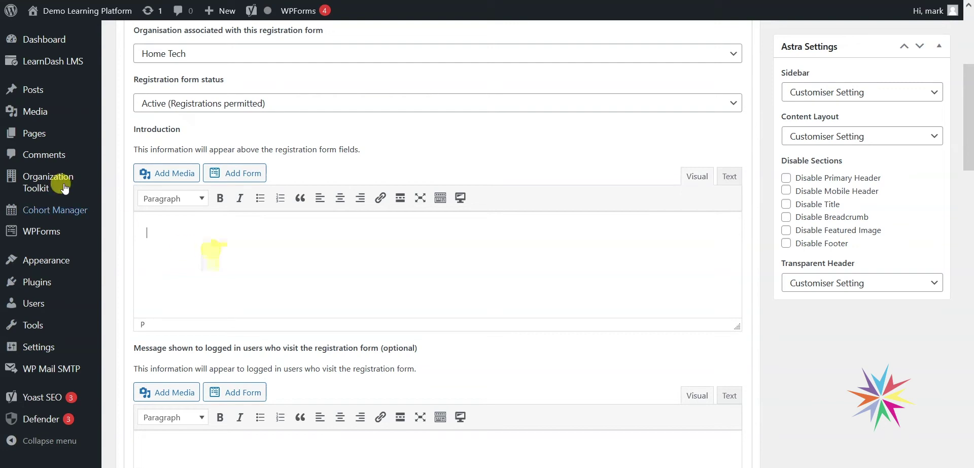
{"action": "mouse_move", "coordinate": [65, 179]}
{"action": "left_click", "coordinate": [135, 216]}
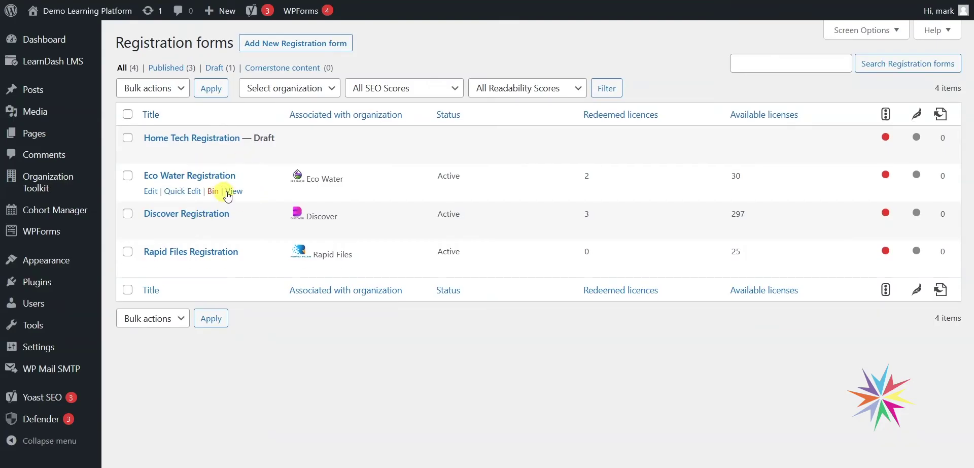
View the live Eco Water page in a private window and check its welcome line
{"action": "left_click", "coordinate": [232, 191]}
{"action": "right_click", "coordinate": [234, 192]}
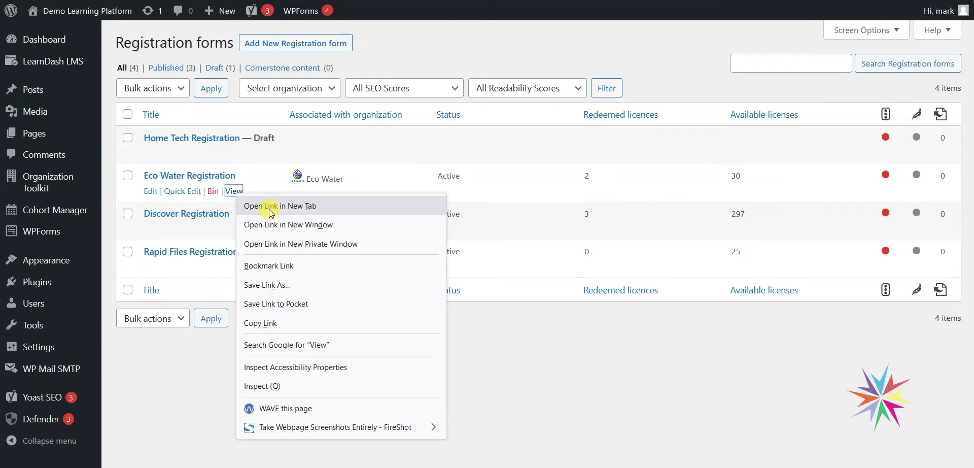
{"action": "left_click", "coordinate": [293, 244]}
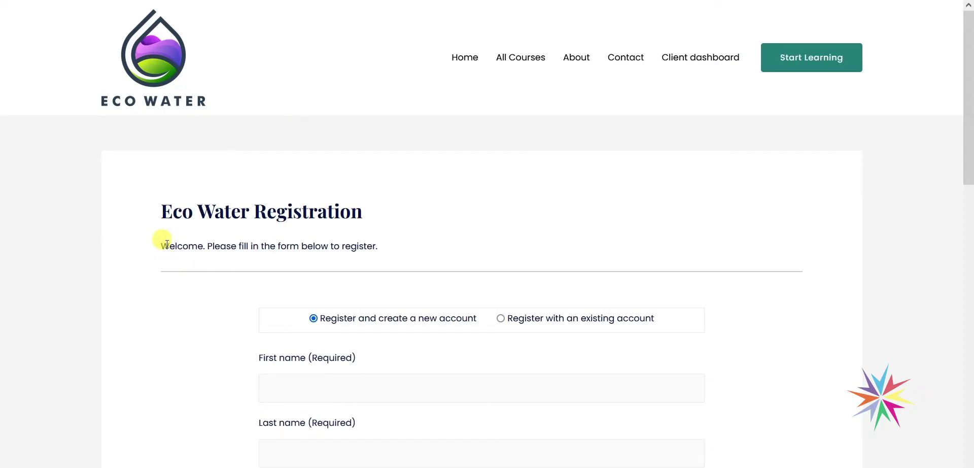
{"action": "left_click_drag", "start_coordinate": [167, 244], "coordinate": [396, 247]}
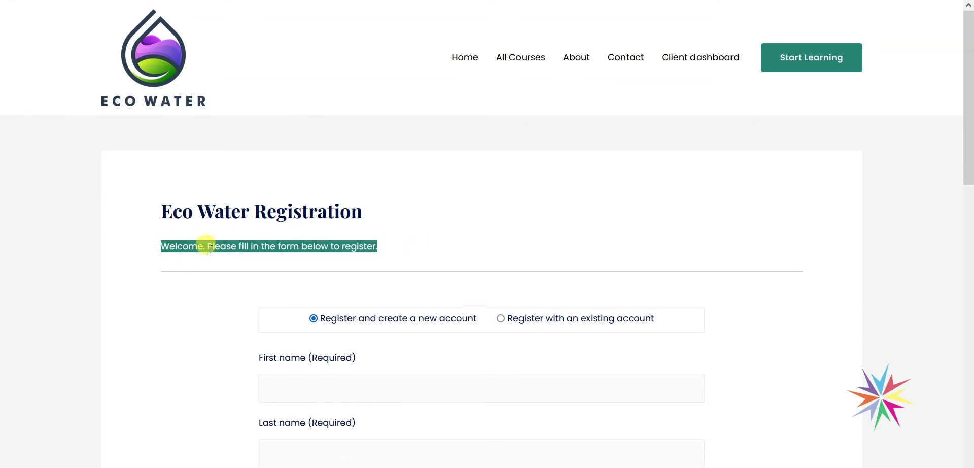
{"action": "left_click", "coordinate": [284, 249]}
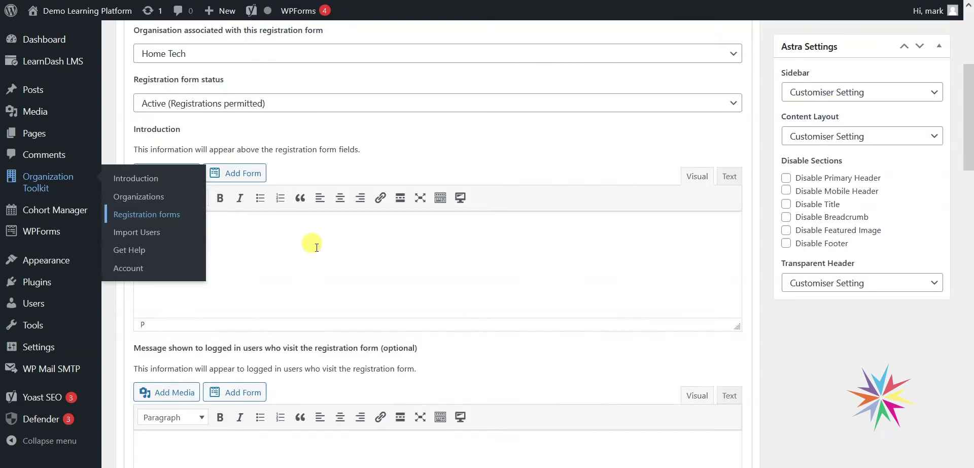
Enter 'Please enter your details below' as the Introduction, then return to the Eco Water page
{"action": "left_click", "coordinate": [330, 261]}
{"action": "type", "text": "Plea"}
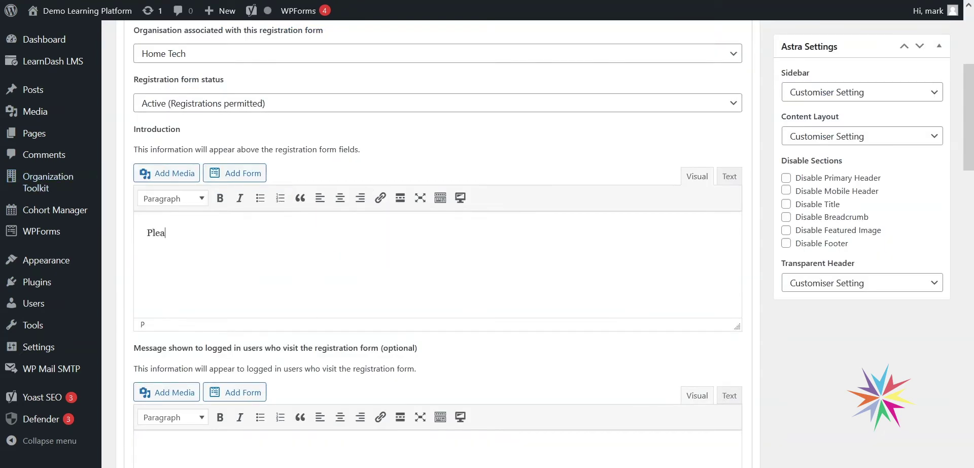
{"action": "type", "text": "se enter your de"}
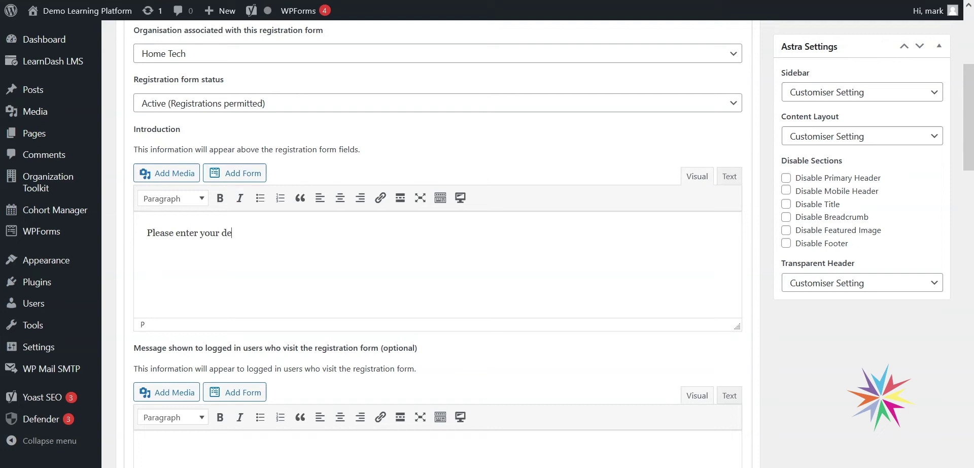
{"action": "type", "text": "tails below"}
{"action": "scroll", "coordinate": [456, 244], "scroll_direction": "down", "scroll_amount": 3}
{"action": "left_click", "coordinate": [218, 331]}
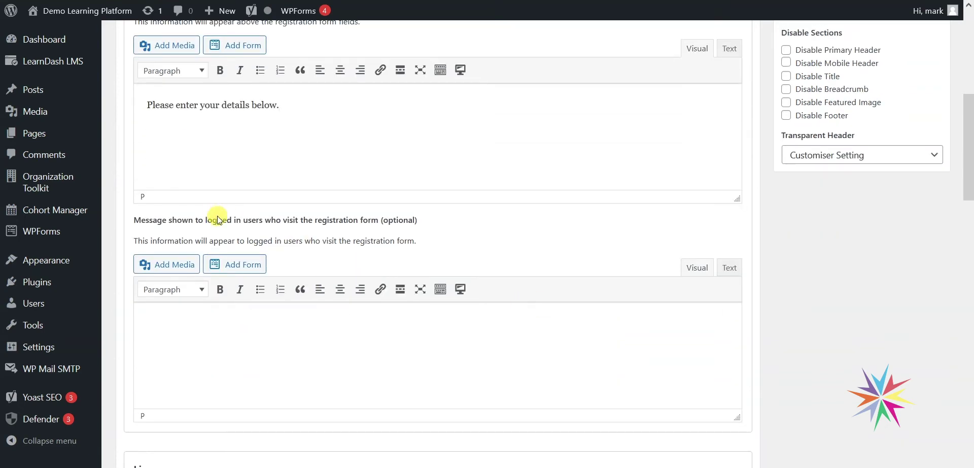
{"action": "scroll", "coordinate": [155, 185], "scroll_direction": "down", "scroll_amount": 3}
{"action": "scroll", "coordinate": [269, 226], "scroll_direction": "up", "scroll_amount": 2}
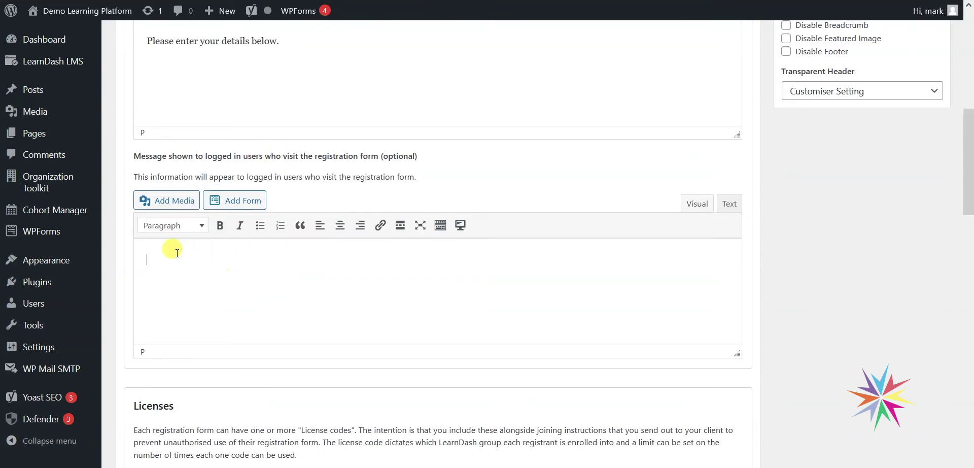
{"action": "scroll", "coordinate": [196, 265], "scroll_direction": "up", "scroll_amount": 1}
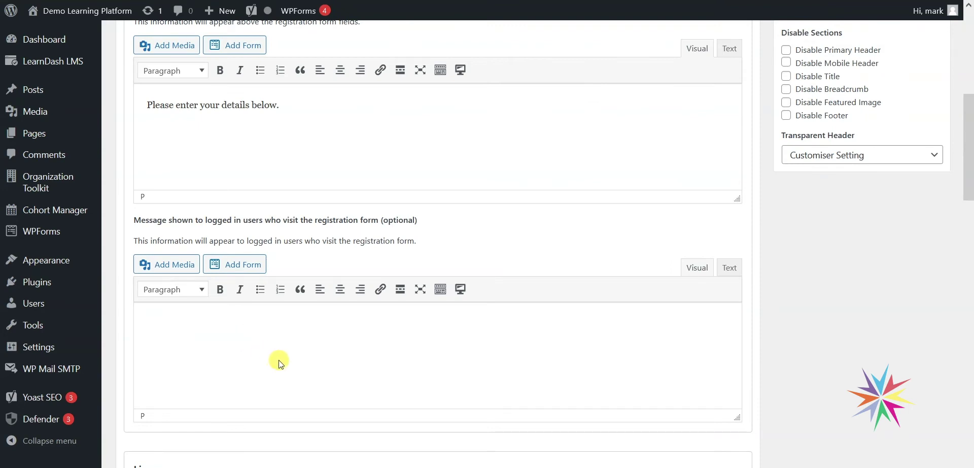
{"action": "key", "text": "alt+Tab"}
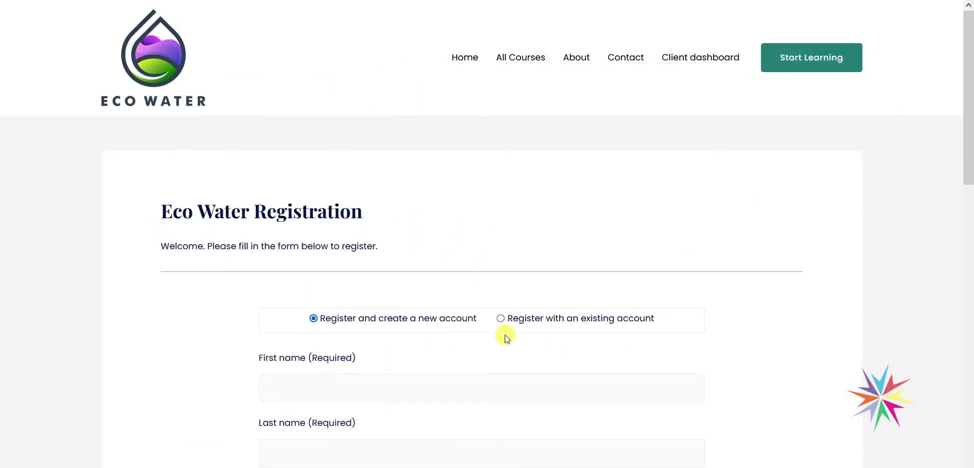
View the Eco Water form's existing-account fields, then switch back to new-account registration
{"action": "scroll", "coordinate": [475, 338], "scroll_direction": "down", "scroll_amount": 2}
{"action": "scroll", "coordinate": [446, 162], "scroll_direction": "down", "scroll_amount": 1}
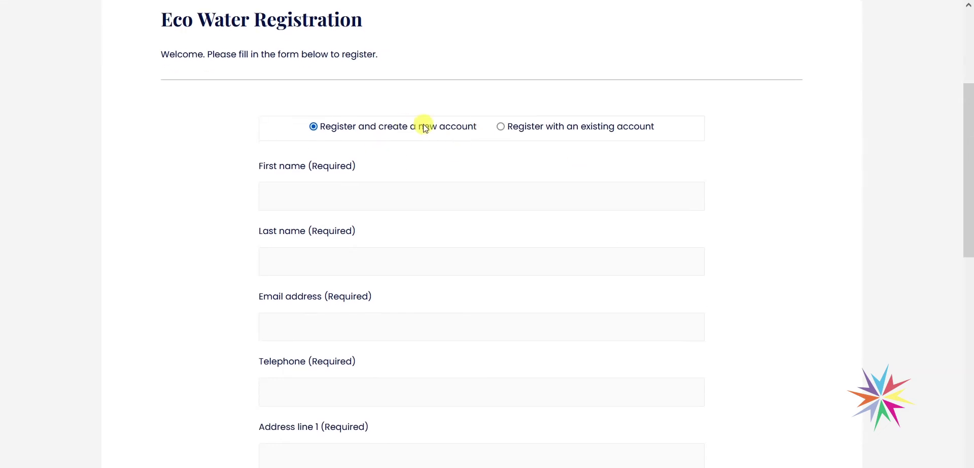
{"action": "double_click", "coordinate": [598, 128]}
{"action": "left_click", "coordinate": [488, 156]}
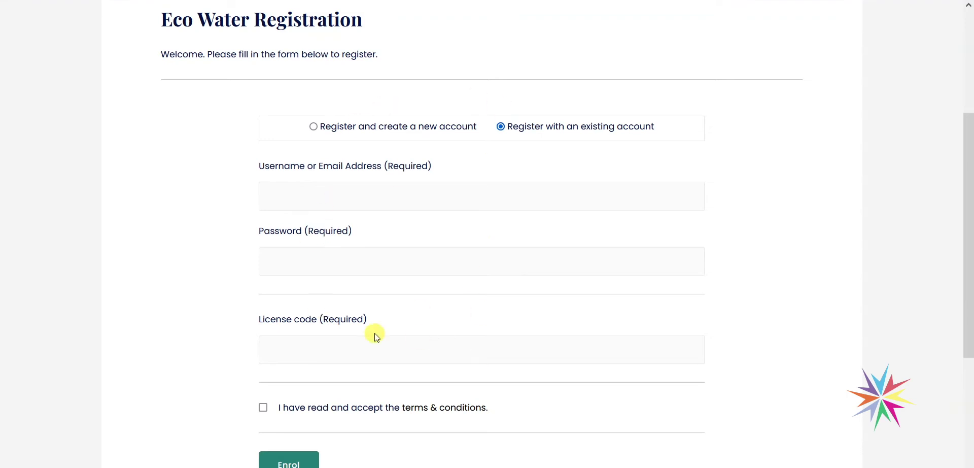
{"action": "left_click", "coordinate": [377, 127]}
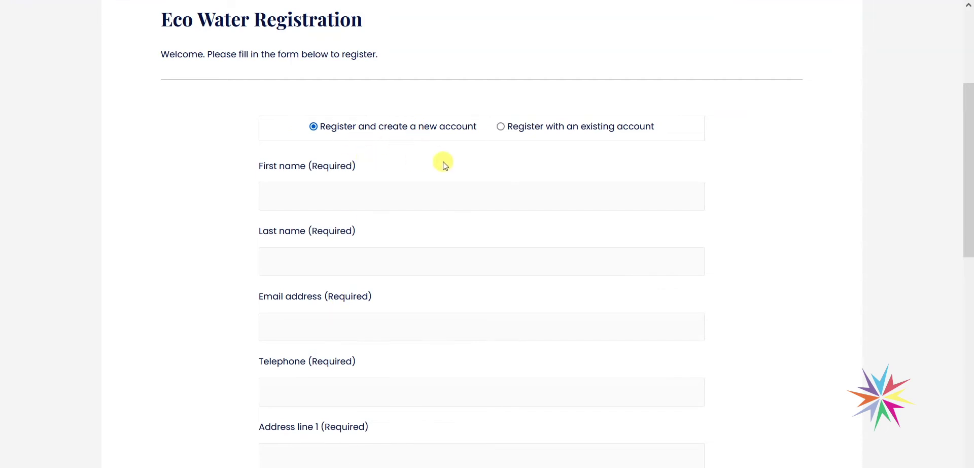
{"action": "scroll", "coordinate": [449, 188], "scroll_direction": "down", "scroll_amount": 3}
{"action": "scroll", "coordinate": [456, 215], "scroll_direction": "up", "scroll_amount": 4}
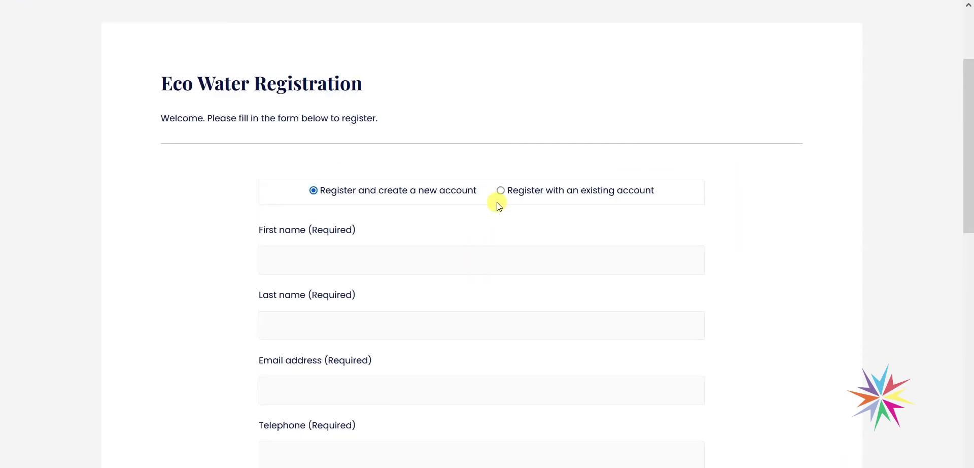
Leave full-screen browsing and return to the Home Tech form editor
{"action": "key", "text": "F11"}
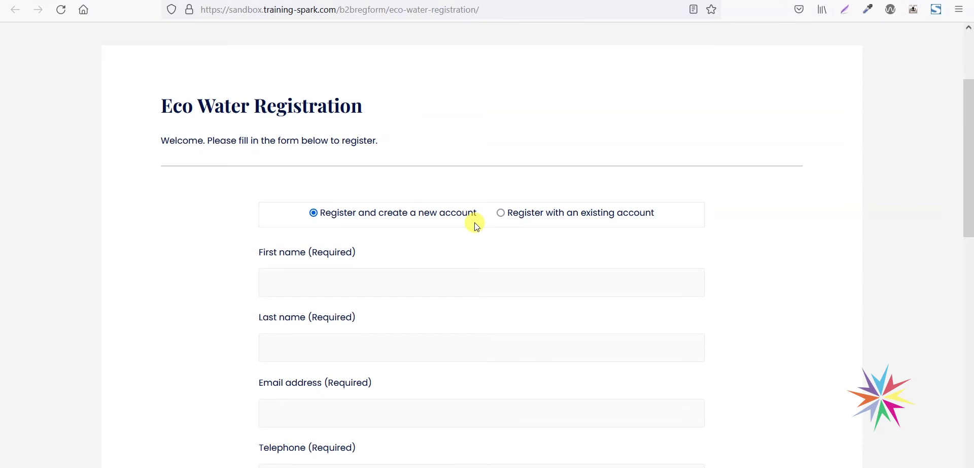
{"action": "key", "text": "F11"}
{"action": "key", "text": "alt+Tab"}
{"action": "left_click", "coordinate": [173, 223]}
{"action": "key", "text": "alt+Tab"}
{"action": "scroll", "coordinate": [398, 241], "scroll_direction": "up", "scroll_amount": 2}
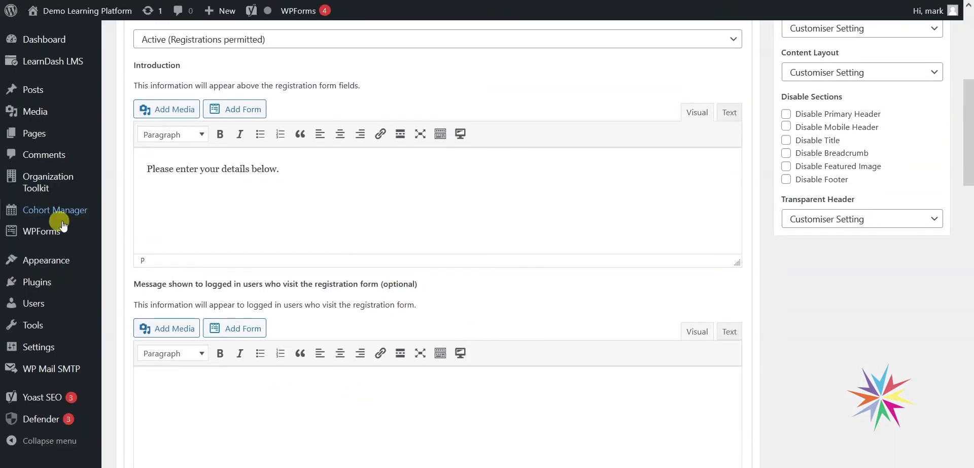
{"action": "key", "text": "alt+Tab"}
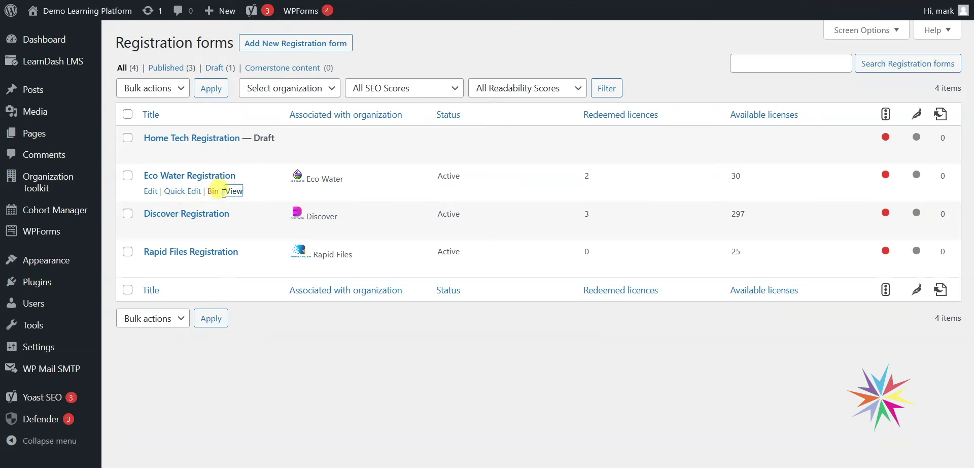
{"action": "left_click", "coordinate": [233, 191]}
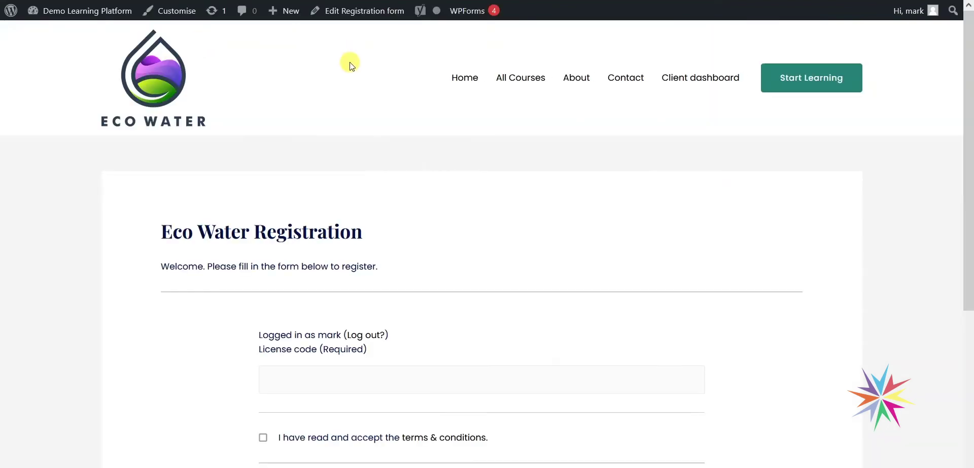
{"action": "scroll", "coordinate": [295, 203], "scroll_direction": "down", "scroll_amount": 3}
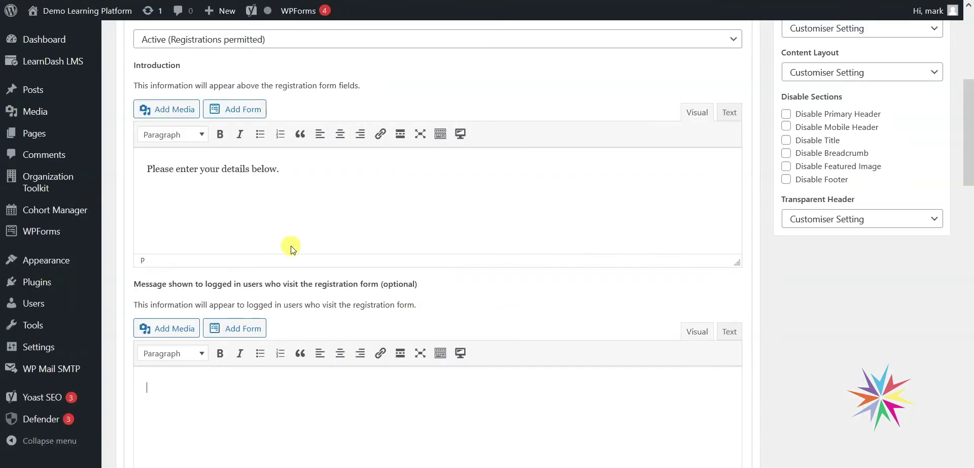
{"action": "scroll", "coordinate": [289, 250], "scroll_direction": "down", "scroll_amount": 3}
Set the logged-in message to 'You are currently logged in. Do you want to be?' and publish the form
{"action": "left_click", "coordinate": [251, 304]}
{"action": "type", "text": "You are currently "}
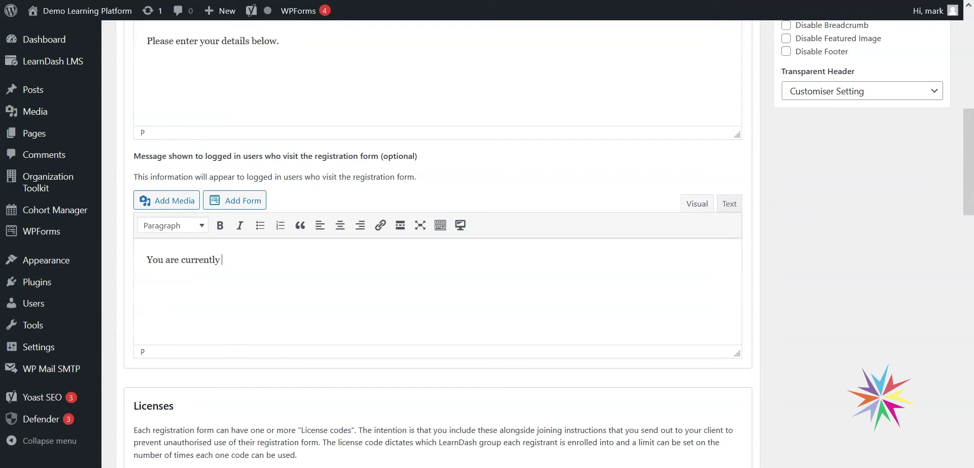
{"action": "type", "text": "logged in. Do you want to be?"}
{"action": "scroll", "coordinate": [849, 150], "scroll_direction": "up", "scroll_amount": 6}
{"action": "left_click", "coordinate": [922, 132]}
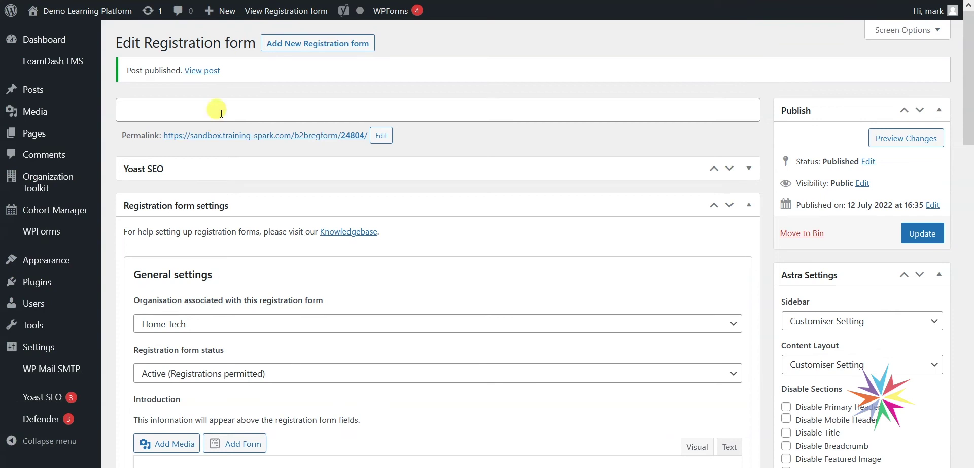
{"action": "left_click", "coordinate": [202, 71]}
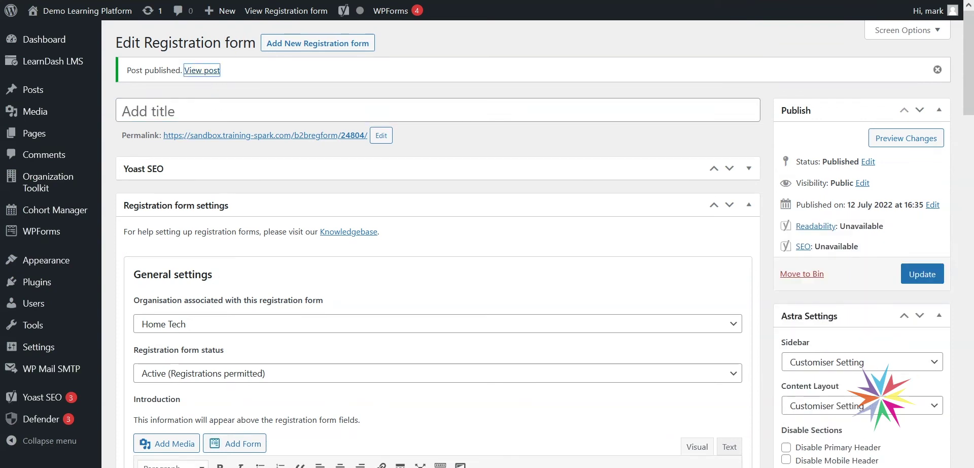
{"action": "scroll", "coordinate": [355, 183], "scroll_direction": "down", "scroll_amount": 1}
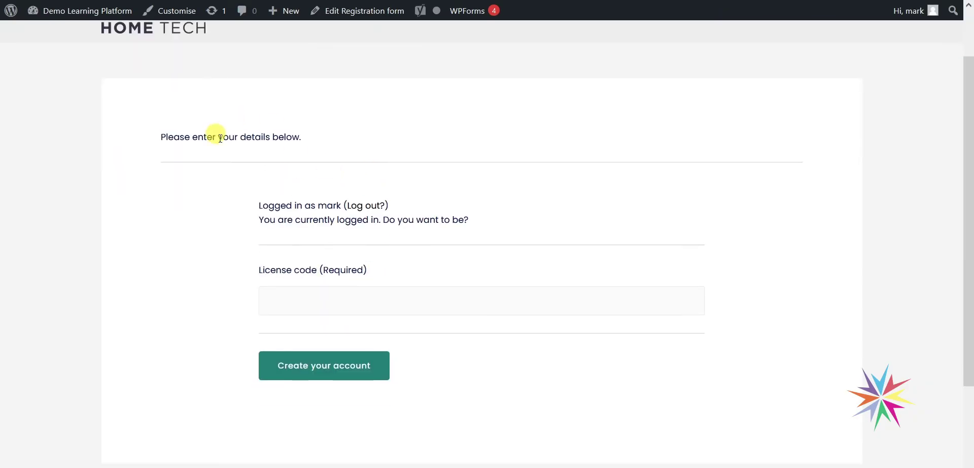
{"action": "left_click_drag", "start_coordinate": [259, 219], "coordinate": [496, 223]}
{"action": "left_click", "coordinate": [262, 224]}
{"action": "left_click", "coordinate": [487, 222]}
{"action": "key", "text": "alt+Left"}
{"action": "scroll", "coordinate": [439, 257], "scroll_direction": "down", "scroll_amount": 10}
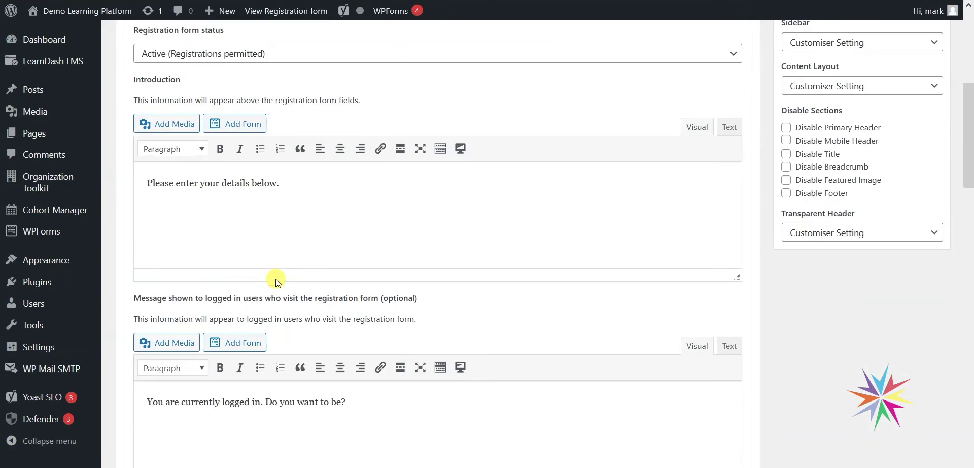
{"action": "left_click", "coordinate": [372, 210]}
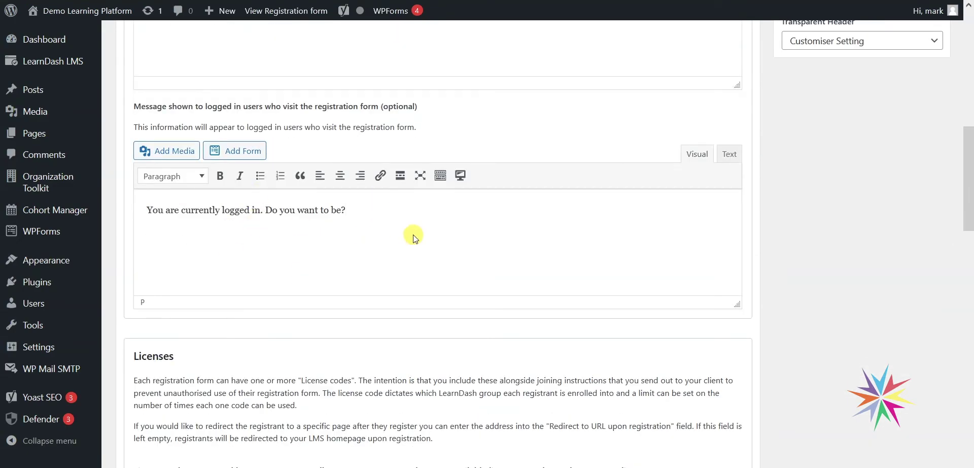
{"action": "scroll", "coordinate": [409, 234], "scroll_direction": "down", "scroll_amount": 3}
{"action": "scroll", "coordinate": [394, 183], "scroll_direction": "up", "scroll_amount": 1}
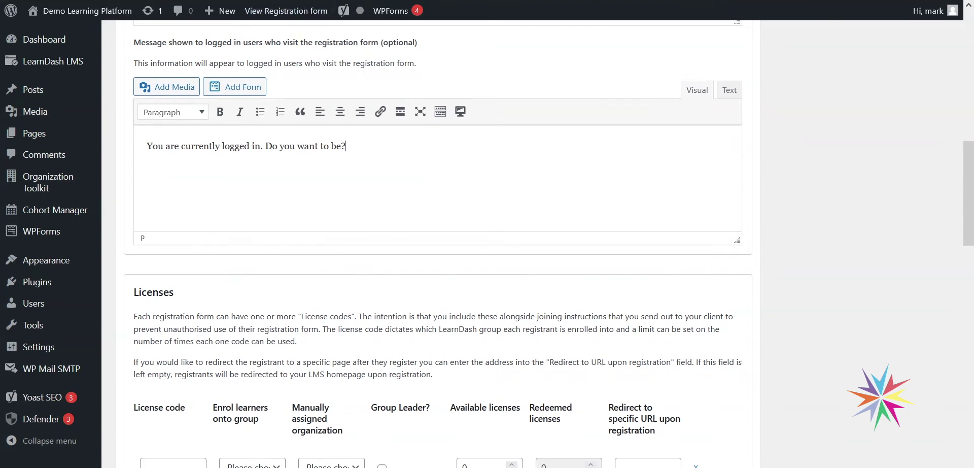
{"action": "scroll", "coordinate": [480, 246], "scroll_direction": "down", "scroll_amount": 3}
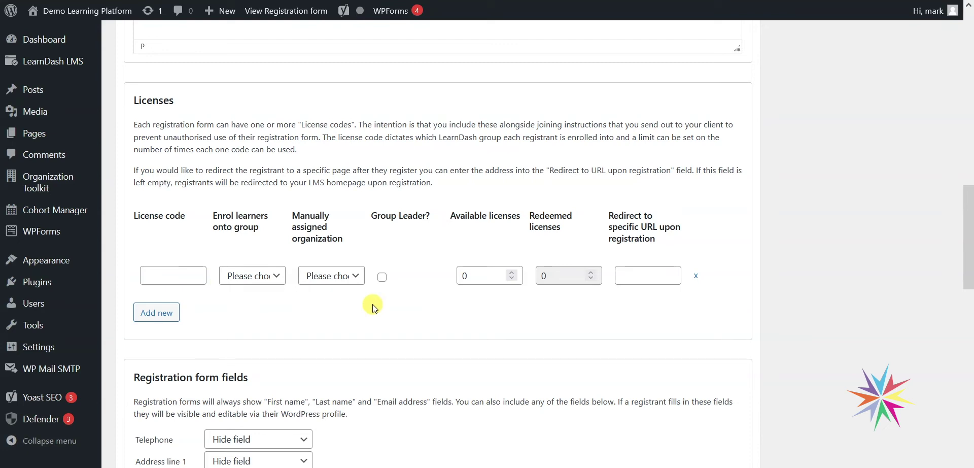
{"action": "left_click", "coordinate": [152, 275]}
{"action": "type", "text": "ac"}
{"action": "left_click", "coordinate": [263, 310]}
{"action": "left_click", "coordinate": [265, 276]}
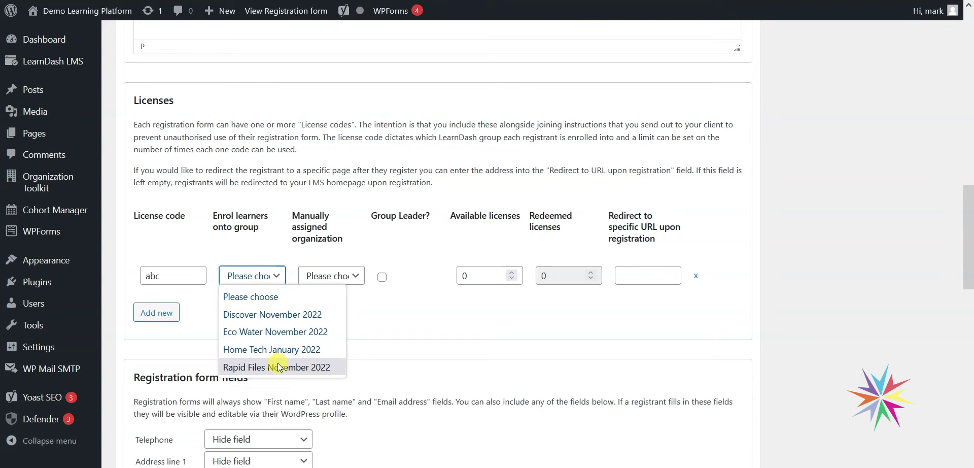
{"action": "left_click", "coordinate": [252, 367]}
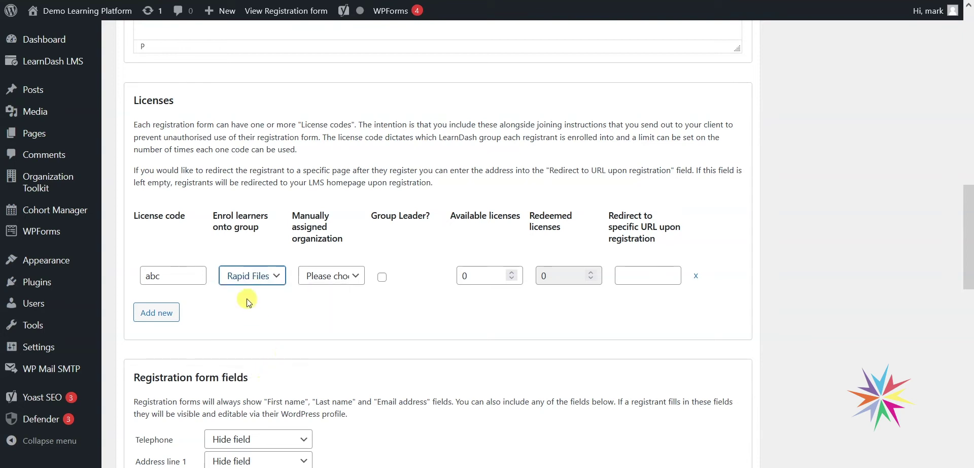
{"action": "double_click", "coordinate": [165, 277]}
{"action": "left_click", "coordinate": [165, 276]}
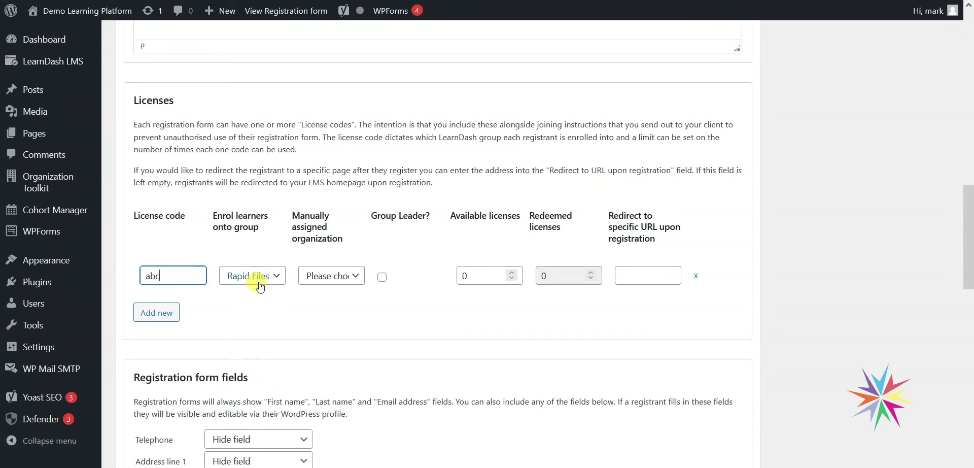
{"action": "left_click", "coordinate": [378, 330]}
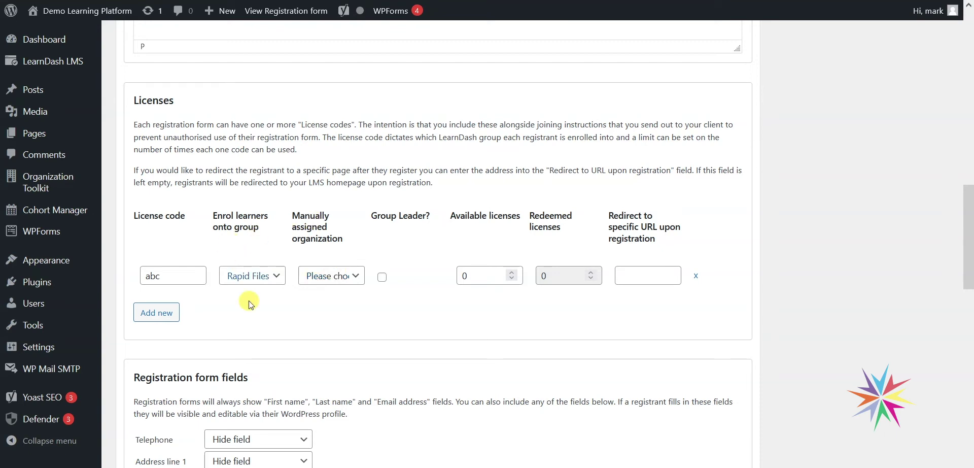
{"action": "left_click", "coordinate": [257, 277]}
{"action": "left_click", "coordinate": [263, 278]}
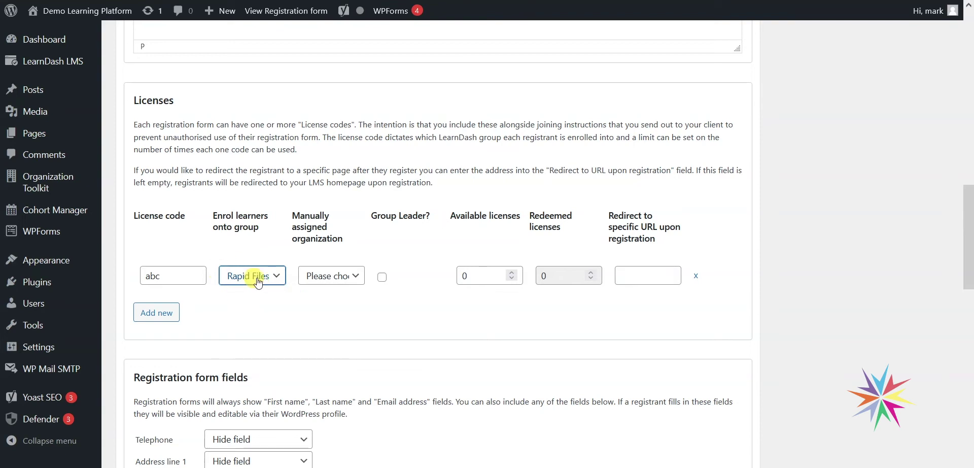
{"action": "left_click", "coordinate": [258, 277]}
{"action": "left_click", "coordinate": [260, 297]}
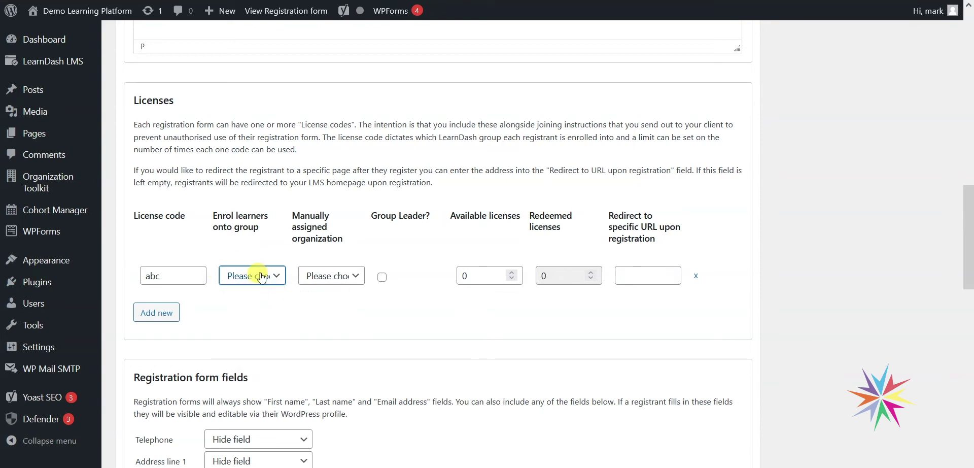
{"action": "left_click", "coordinate": [325, 276]}
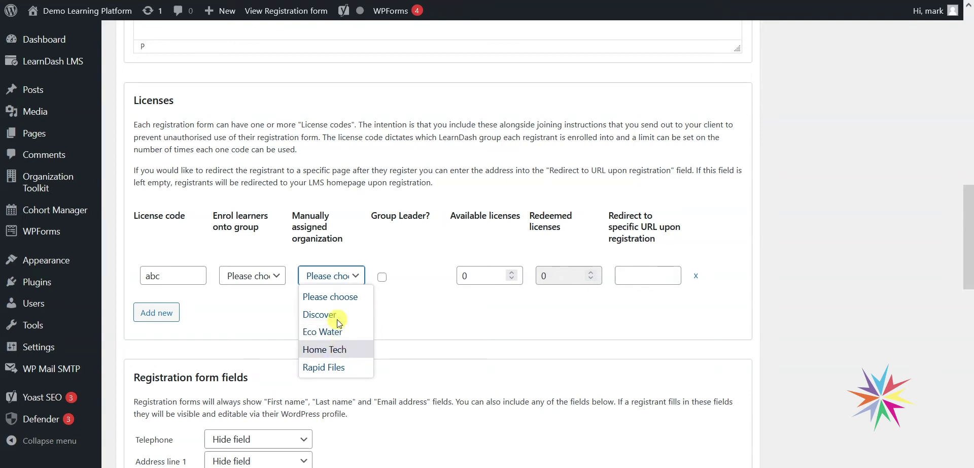
Reset the manually assigned organization to Please choose and enrol learners onto Home Tech January 2022
{"action": "left_click", "coordinate": [330, 350]}
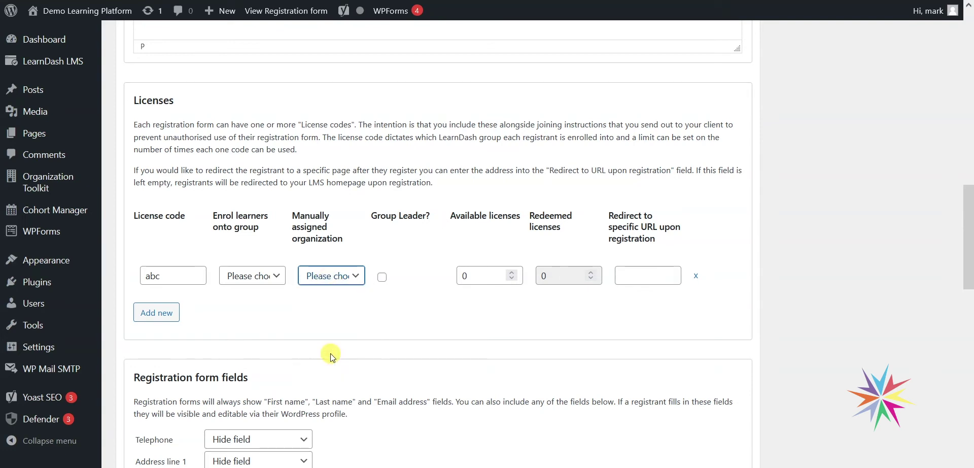
{"action": "left_click", "coordinate": [344, 278]}
{"action": "left_click", "coordinate": [314, 296]}
{"action": "left_click", "coordinate": [269, 277]}
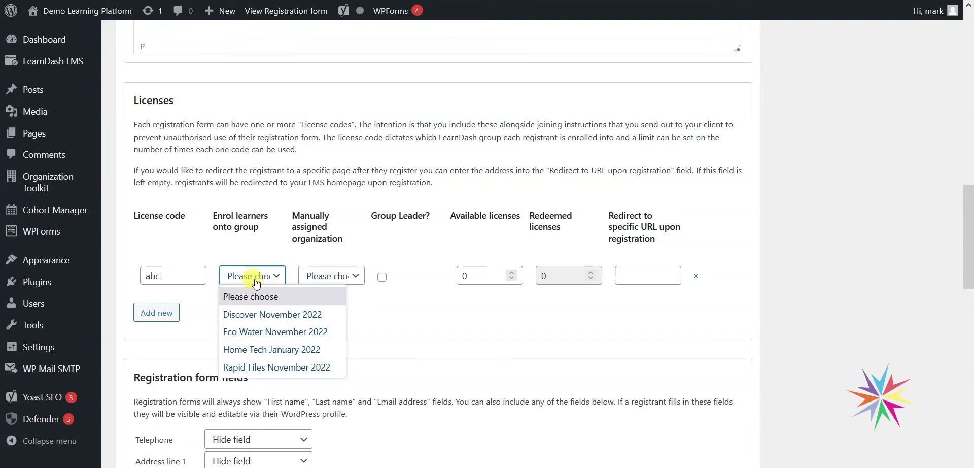
{"action": "left_click", "coordinate": [264, 350]}
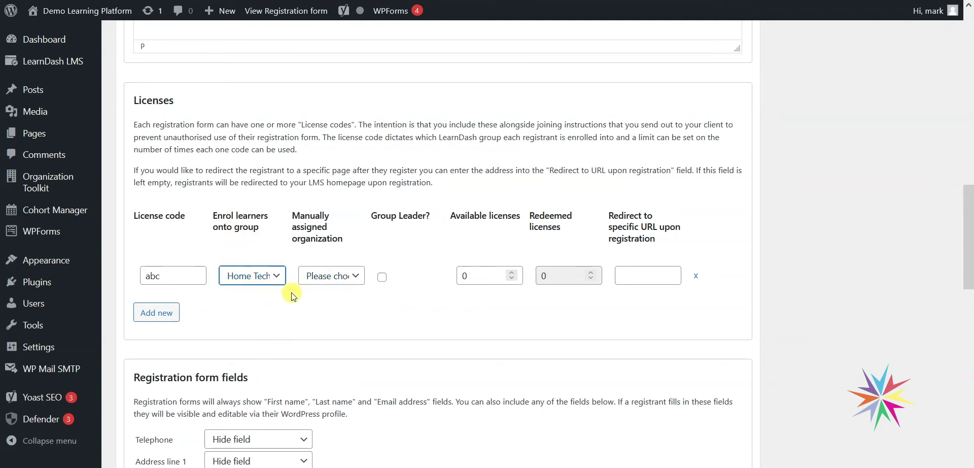
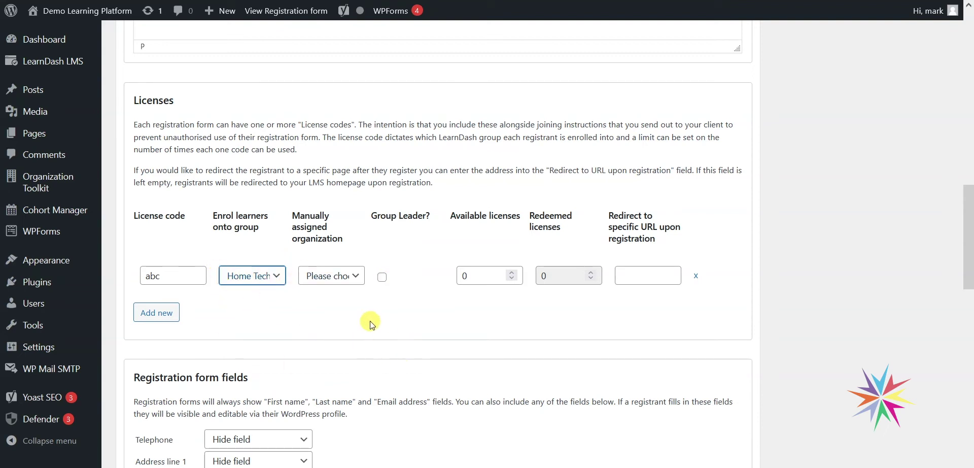
{"action": "left_click_drag", "start_coordinate": [481, 271], "coordinate": [452, 275]}
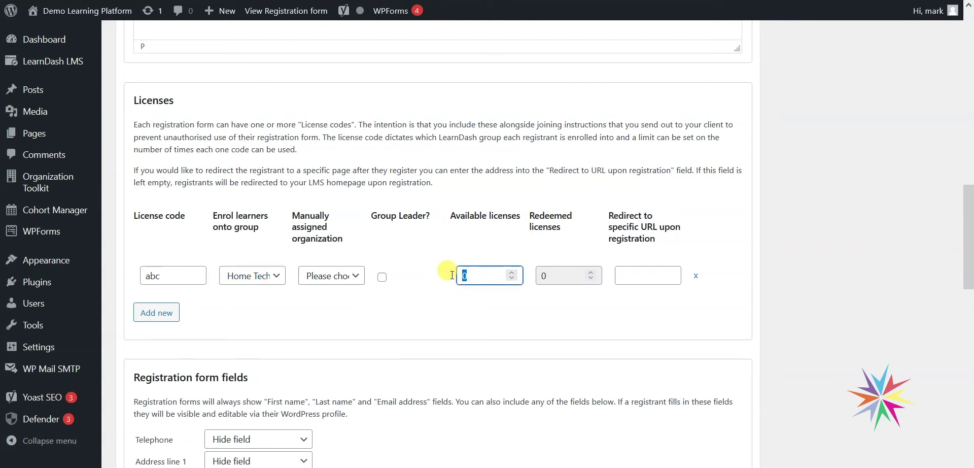
{"action": "type", "text": "25"}
{"action": "left_click", "coordinate": [446, 277]}
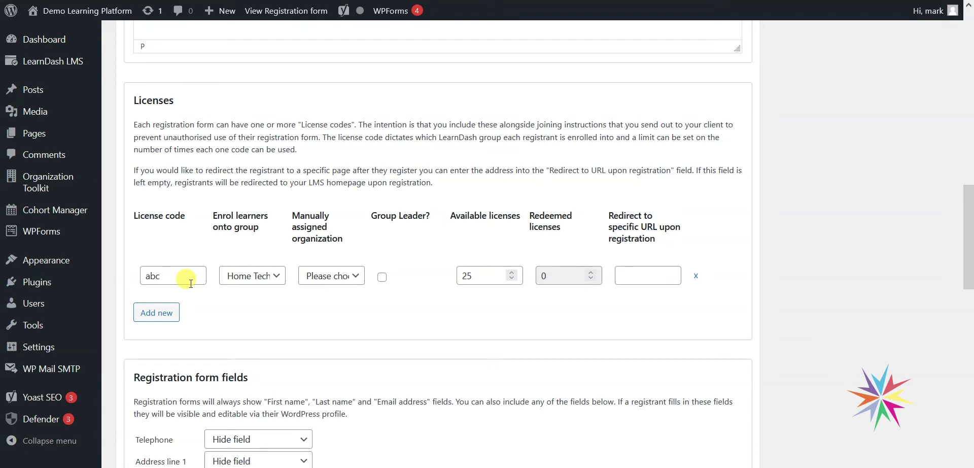
{"action": "left_click", "coordinate": [638, 274]}
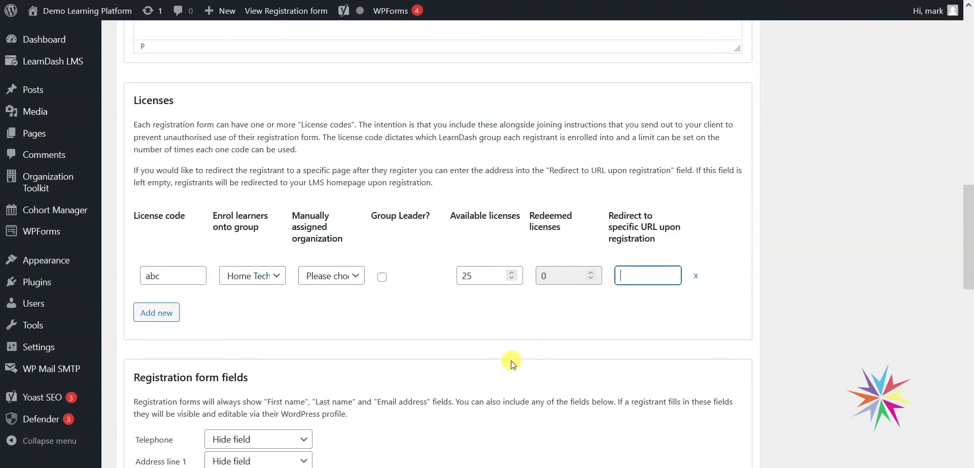
Update the registration form, then bring up the link options for its permalink
{"action": "scroll", "coordinate": [710, 274], "scroll_direction": "up", "scroll_amount": 9}
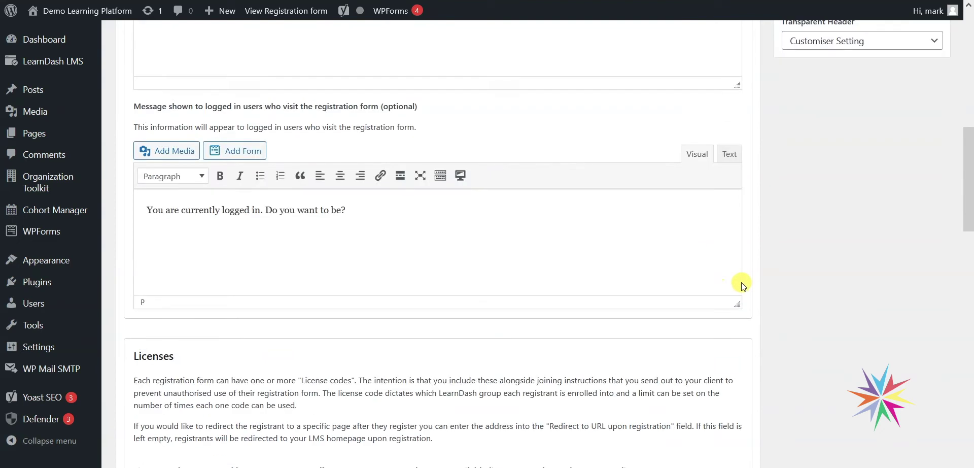
{"action": "scroll", "coordinate": [833, 337], "scroll_direction": "up", "scroll_amount": 4}
{"action": "left_click", "coordinate": [918, 143]}
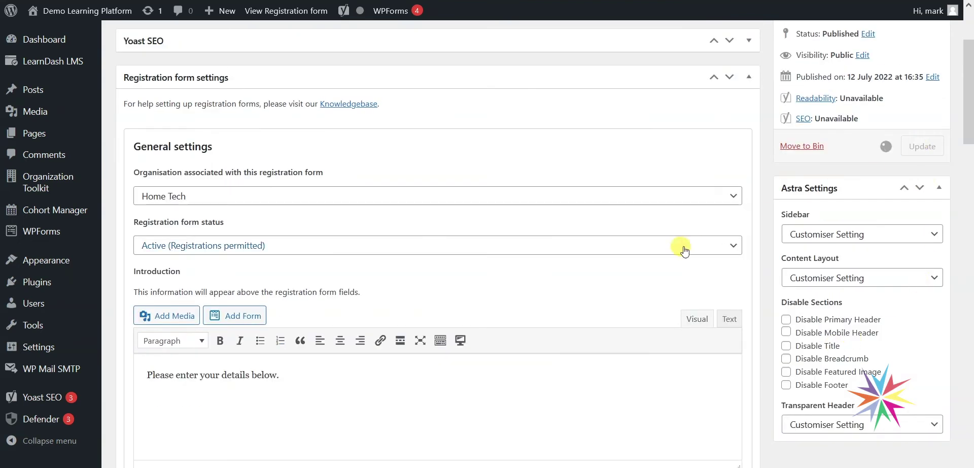
{"action": "scroll", "coordinate": [549, 307], "scroll_direction": "down", "scroll_amount": 2}
{"action": "scroll", "coordinate": [556, 314], "scroll_direction": "down", "scroll_amount": 6}
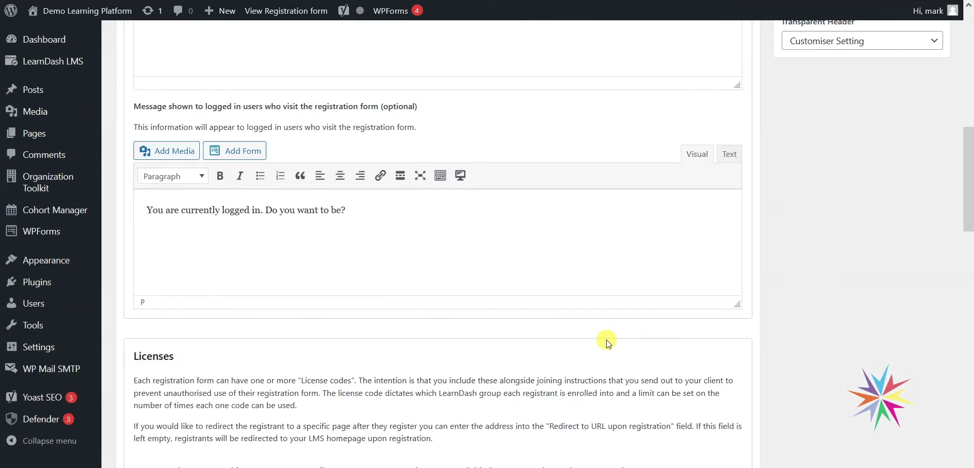
{"action": "scroll", "coordinate": [614, 355], "scroll_direction": "down", "scroll_amount": 11}
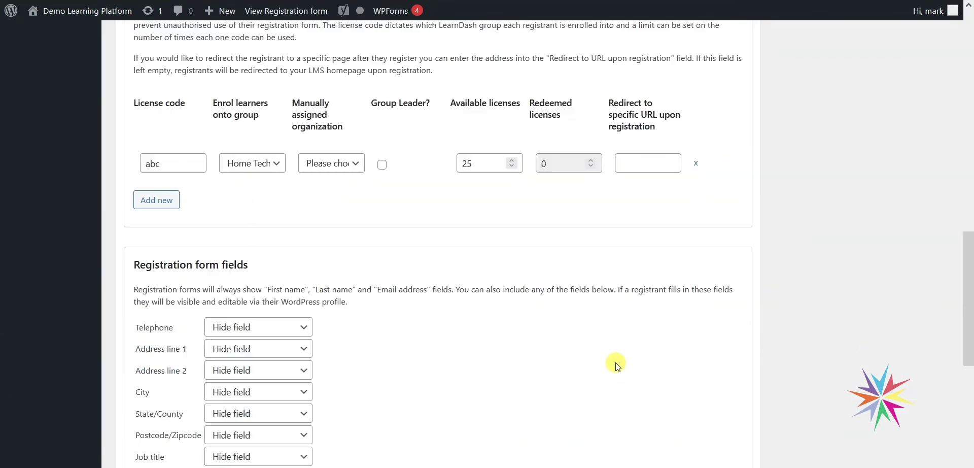
{"action": "scroll", "coordinate": [457, 228], "scroll_direction": "up", "scroll_amount": 5}
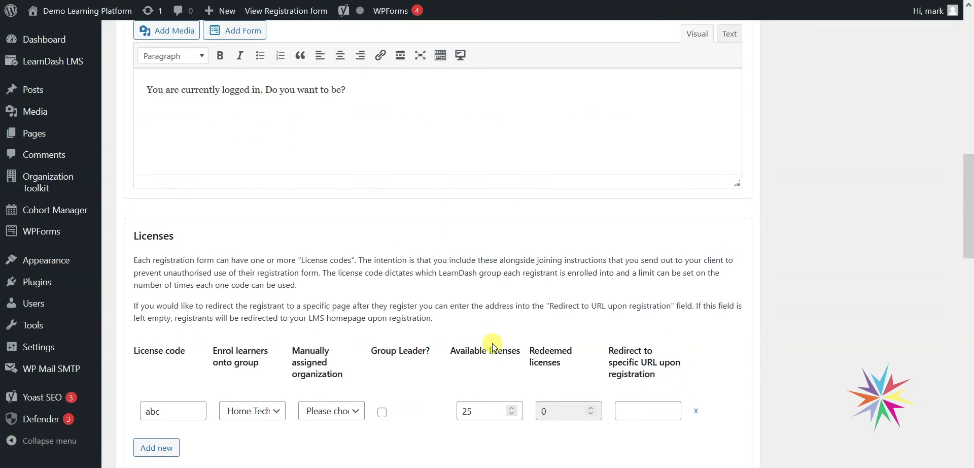
{"action": "scroll", "coordinate": [493, 346], "scroll_direction": "up", "scroll_amount": 8}
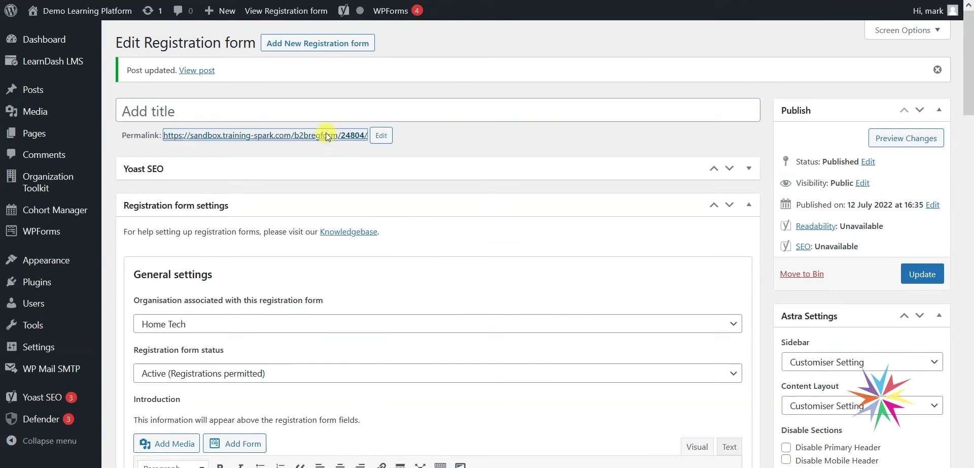
{"action": "right_click", "coordinate": [329, 135]}
Open the form in a private window and enter the learner's first name, last name and e-mail
{"action": "left_click", "coordinate": [419, 185]}
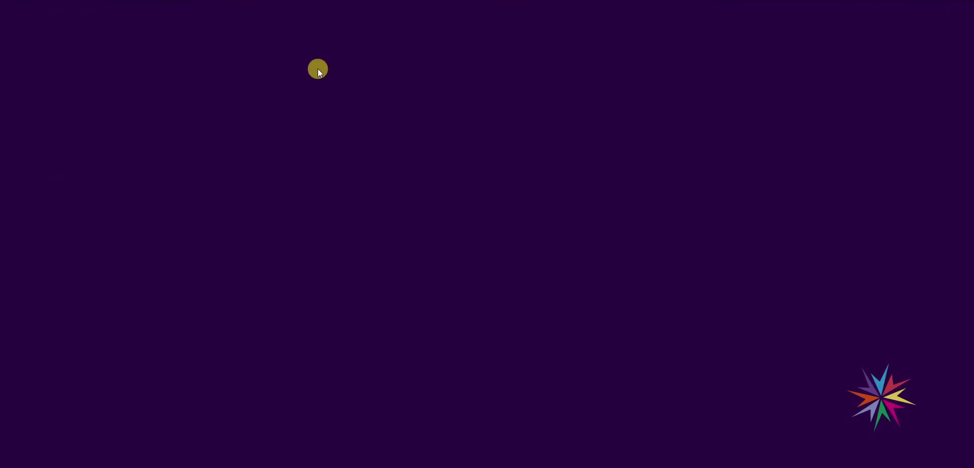
{"action": "scroll", "coordinate": [252, 243], "scroll_direction": "down", "scroll_amount": 3}
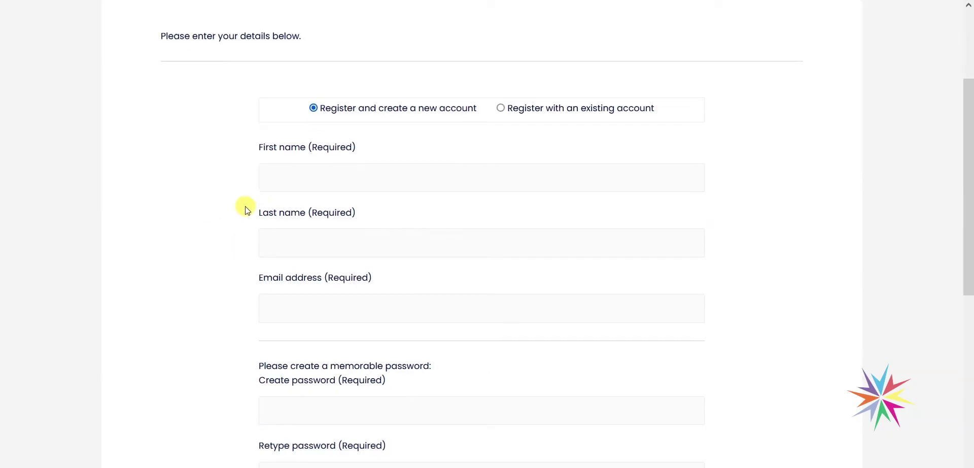
{"action": "left_click", "coordinate": [288, 125]}
{"action": "type", "text": "Example"}
{"action": "key", "text": "Tab"}
{"action": "type", "text": "User"}
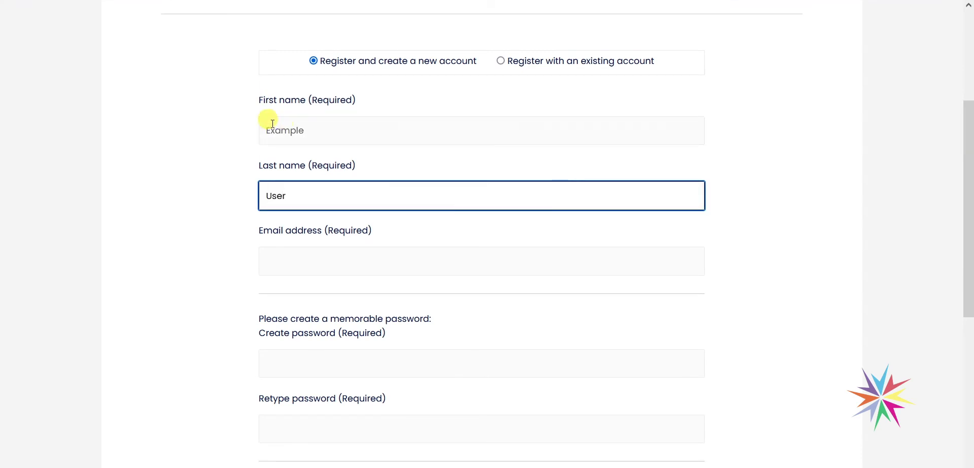
{"action": "scroll", "coordinate": [261, 200], "scroll_direction": "down", "scroll_amount": 1}
{"action": "left_click", "coordinate": [272, 193]}
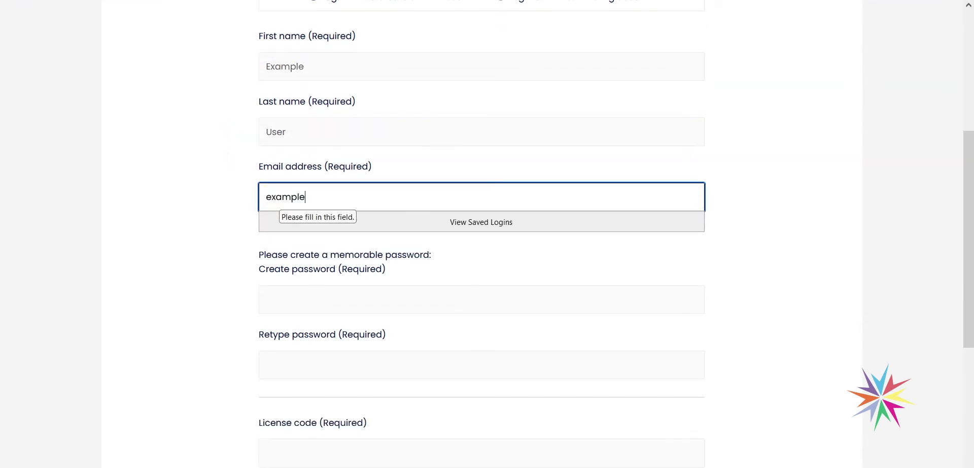
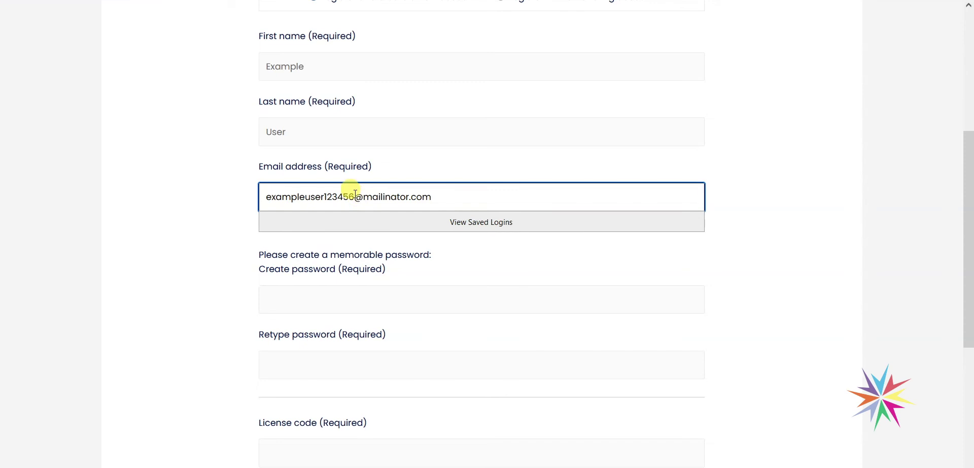
{"action": "left_click", "coordinate": [354, 197]}
{"action": "left_click", "coordinate": [320, 312]}
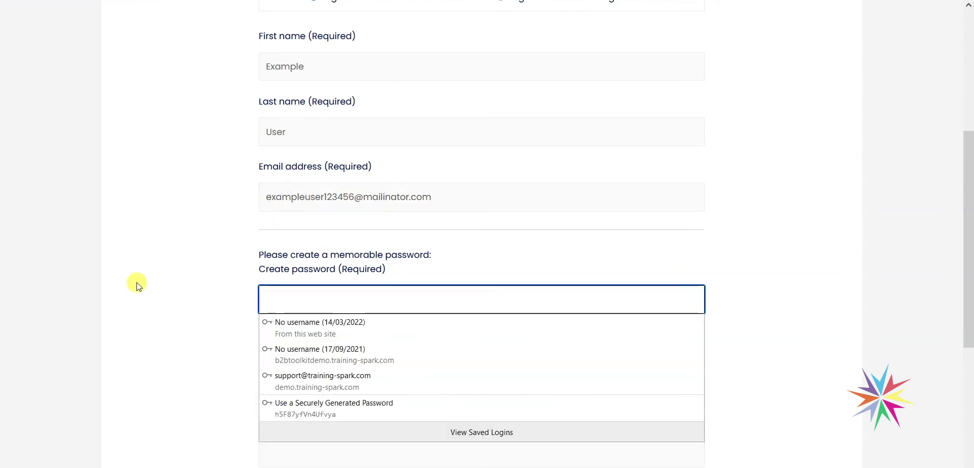
{"action": "key", "text": "Tab"}
{"action": "type", "text": "Exam"}
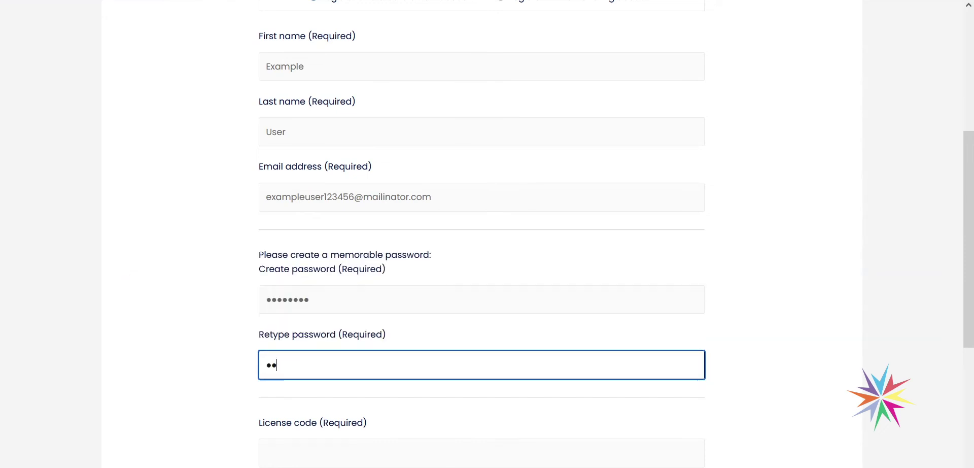
{"action": "type", "text": "pl"}
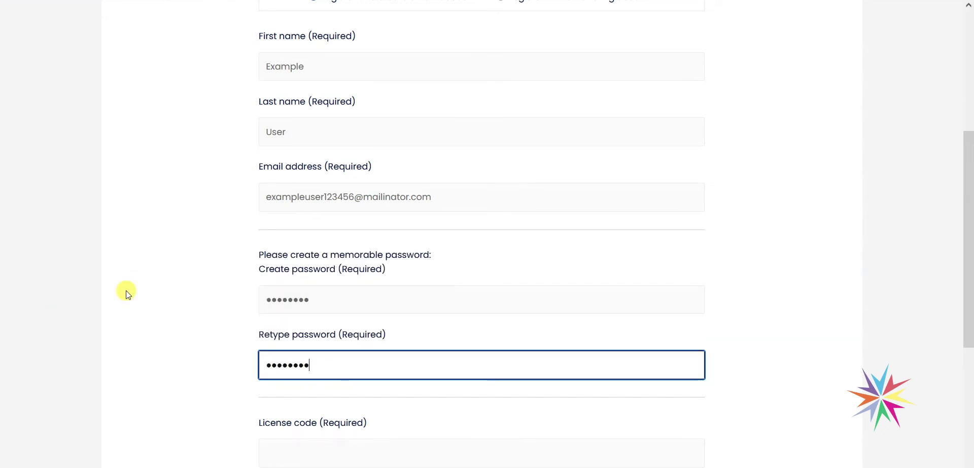
{"action": "left_click", "coordinate": [162, 296]}
{"action": "scroll", "coordinate": [200, 304], "scroll_direction": "down", "scroll_amount": 4}
{"action": "left_click", "coordinate": [304, 256]}
{"action": "type", "text": "ac"}
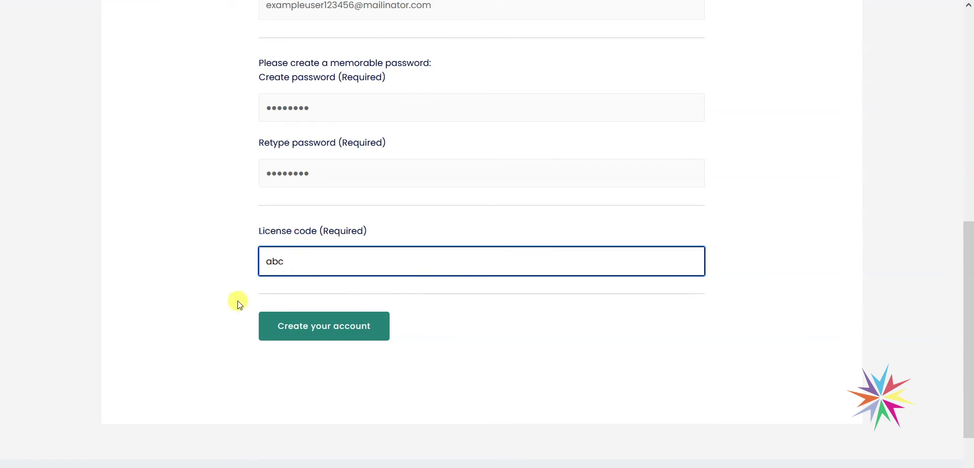
{"action": "left_click", "coordinate": [318, 329]}
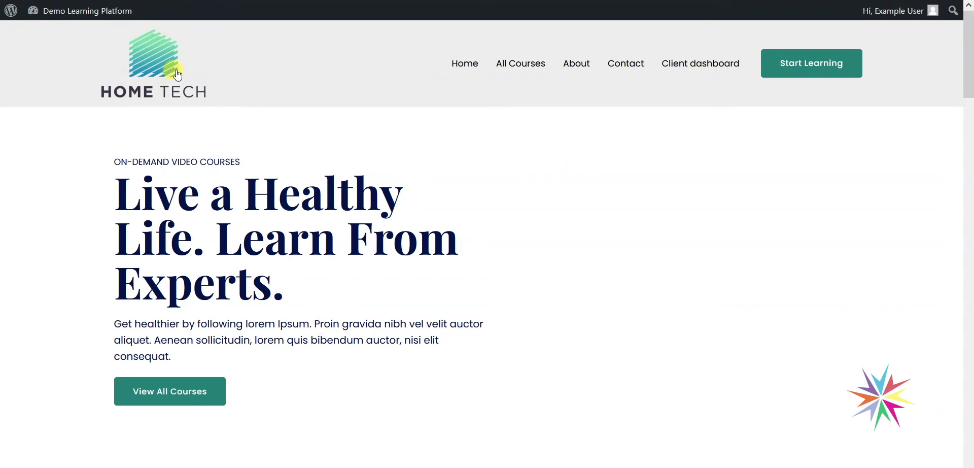
Check the Enrolled badges under All Courses, log the new user out, and return to the editor
{"action": "left_click", "coordinate": [521, 70]}
{"action": "scroll", "coordinate": [283, 261], "scroll_direction": "down", "scroll_amount": 5}
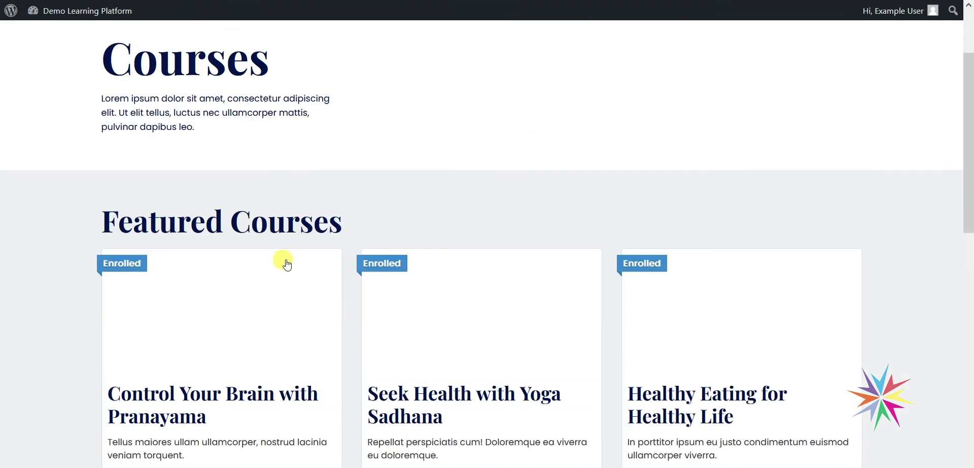
{"action": "scroll", "coordinate": [674, 218], "scroll_direction": "up", "scroll_amount": 5}
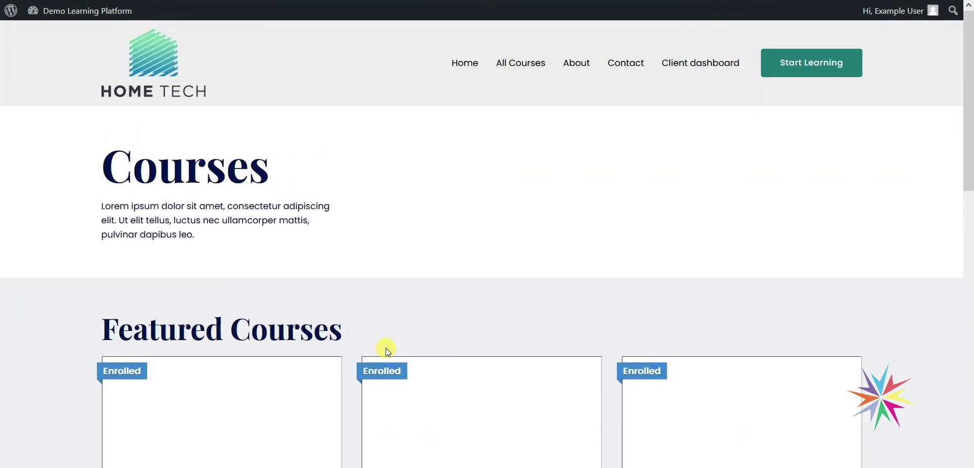
{"action": "left_click", "coordinate": [152, 60]}
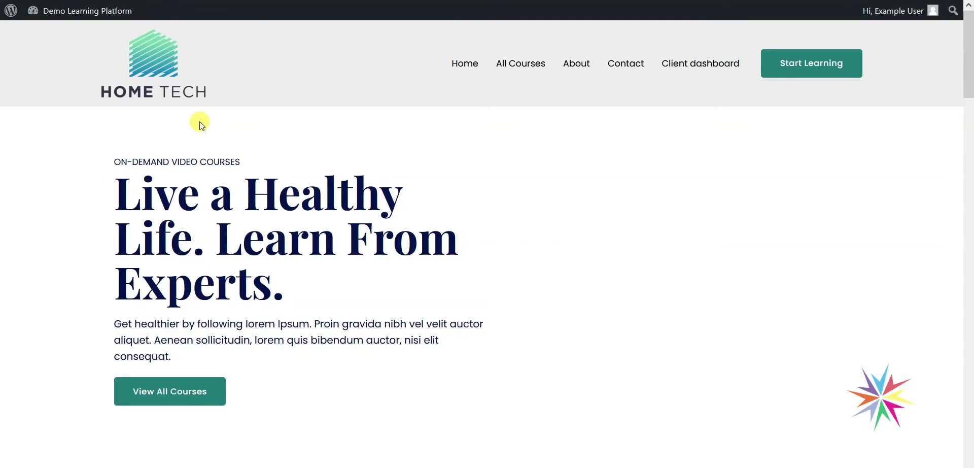
{"action": "mouse_move", "coordinate": [876, 13]}
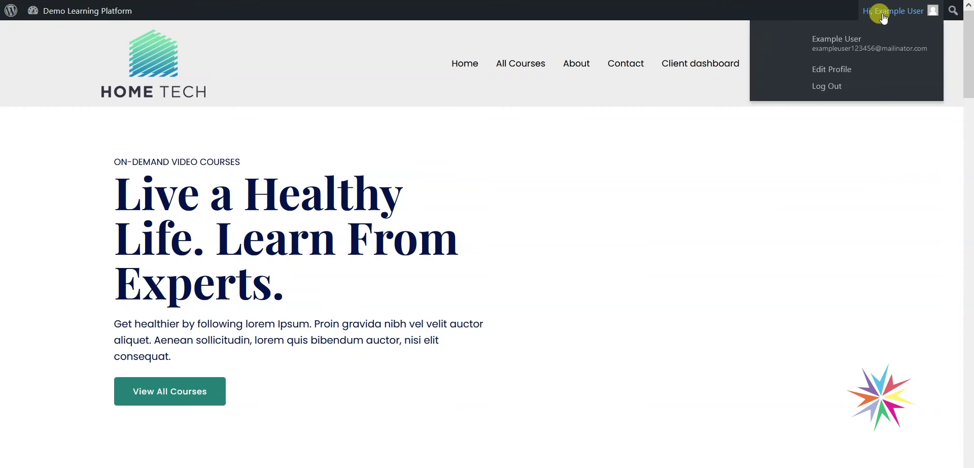
{"action": "left_click", "coordinate": [837, 86]}
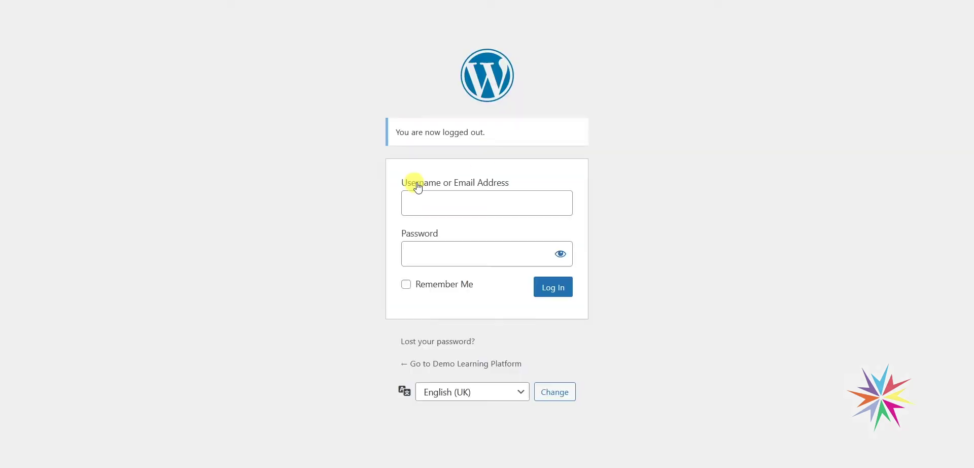
{"action": "key", "text": "alt+Tab"}
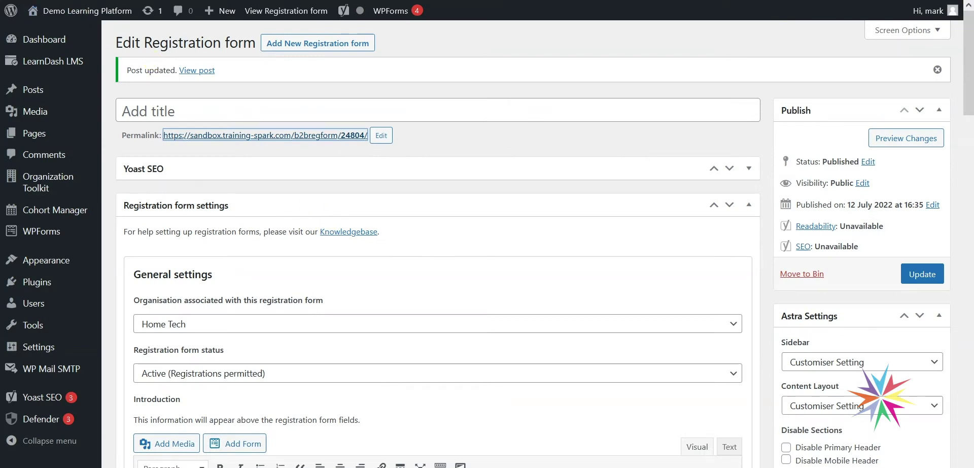
Reload the editor and add a second license row with code cba
{"action": "key", "text": "F5"}
{"action": "scroll", "coordinate": [500, 202], "scroll_direction": "down", "scroll_amount": 9}
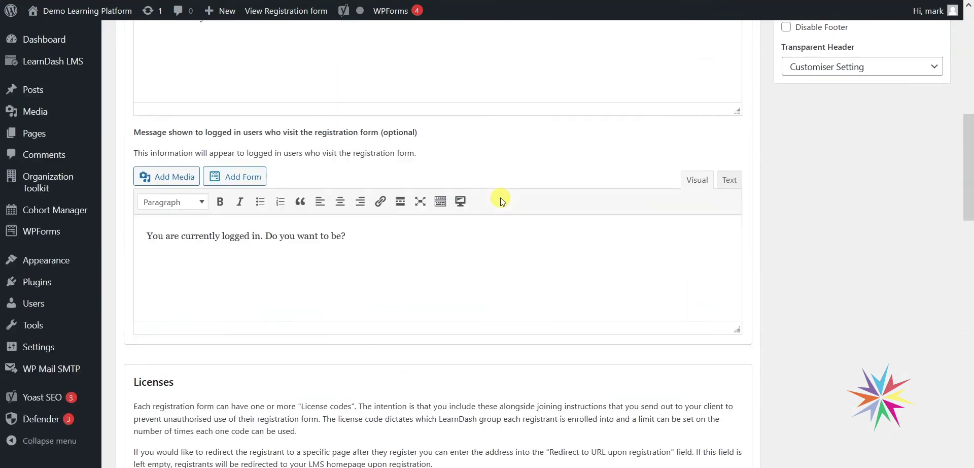
{"action": "scroll", "coordinate": [500, 200], "scroll_direction": "down", "scroll_amount": 3}
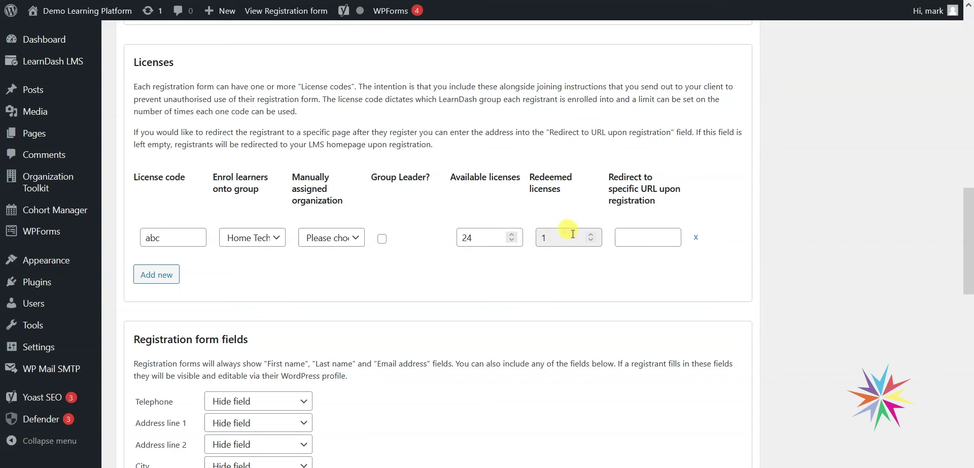
{"action": "scroll", "coordinate": [325, 228], "scroll_direction": "down", "scroll_amount": 3}
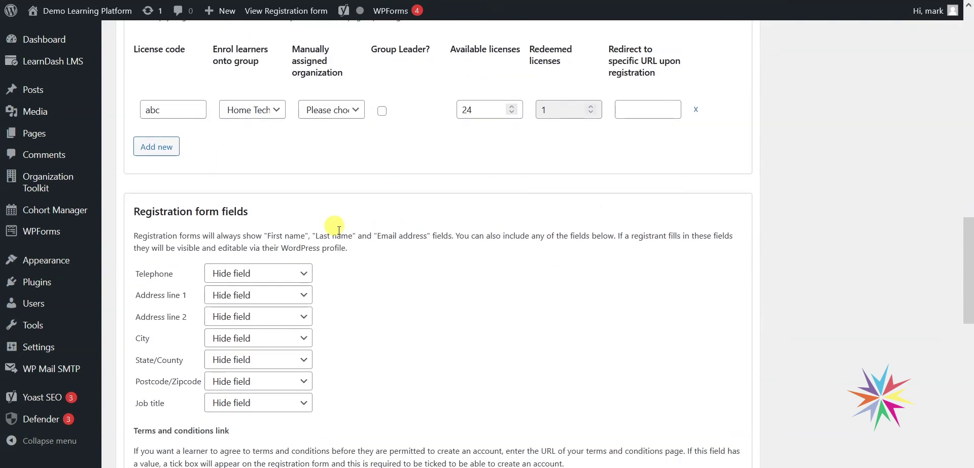
{"action": "left_click", "coordinate": [155, 145]}
{"action": "scroll", "coordinate": [164, 148], "scroll_direction": "up", "scroll_amount": 3}
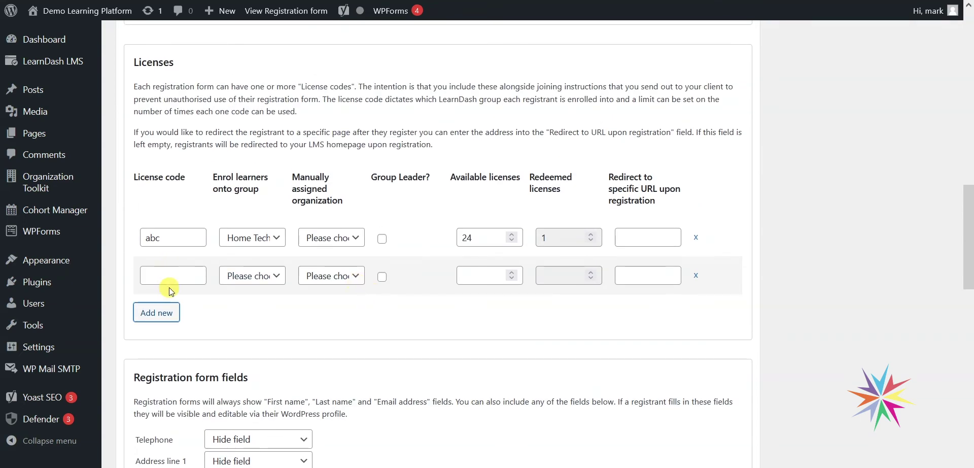
{"action": "left_click", "coordinate": [160, 274]}
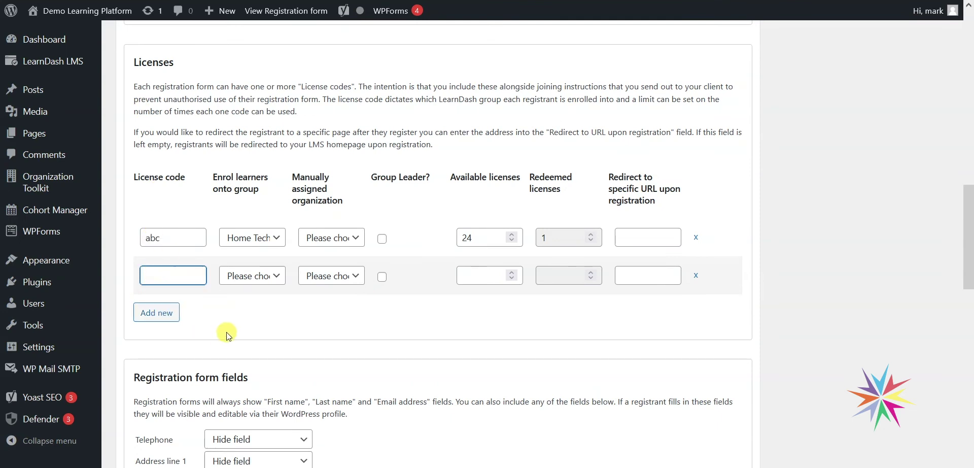
{"action": "left_click", "coordinate": [274, 319]}
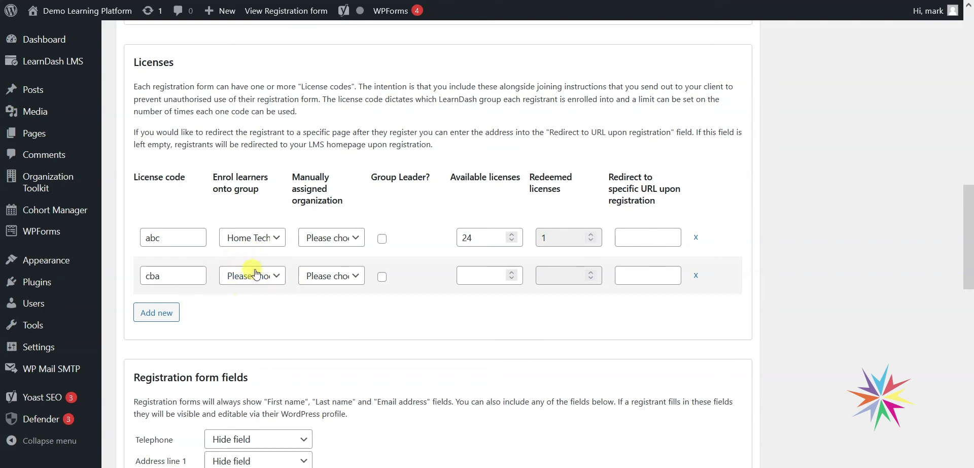
Assign license code cba to the Home Tech organisation with 10 available licenses
{"action": "left_click", "coordinate": [335, 274]}
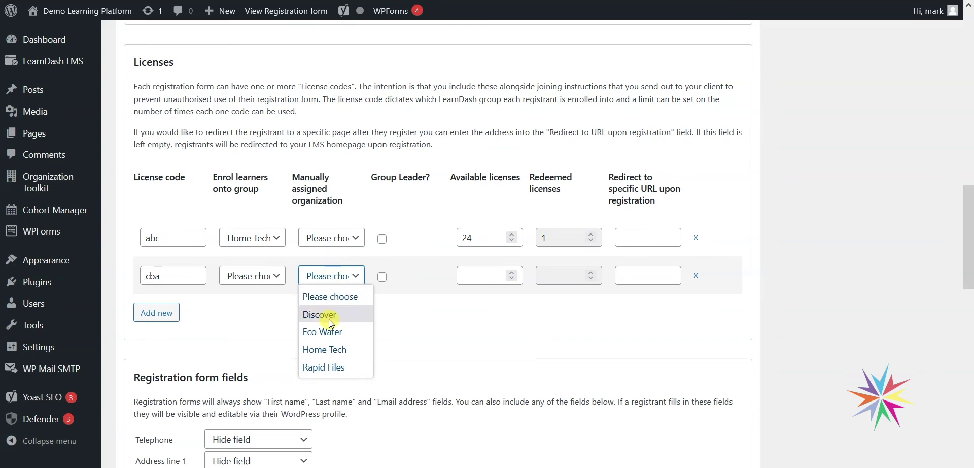
{"action": "left_click", "coordinate": [335, 350]}
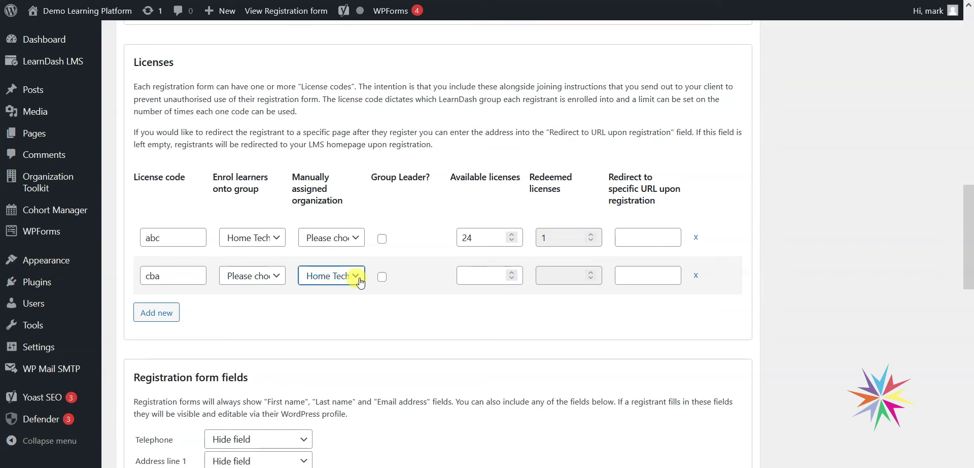
{"action": "left_click", "coordinate": [474, 280]}
{"action": "type", "text": "10"}
{"action": "left_click", "coordinate": [504, 296]}
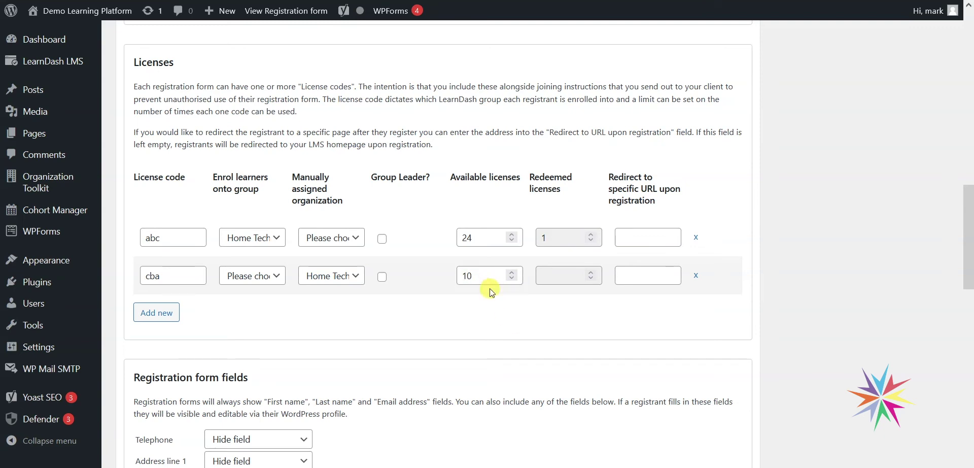
{"action": "scroll", "coordinate": [886, 257], "scroll_direction": "up", "scroll_amount": 10}
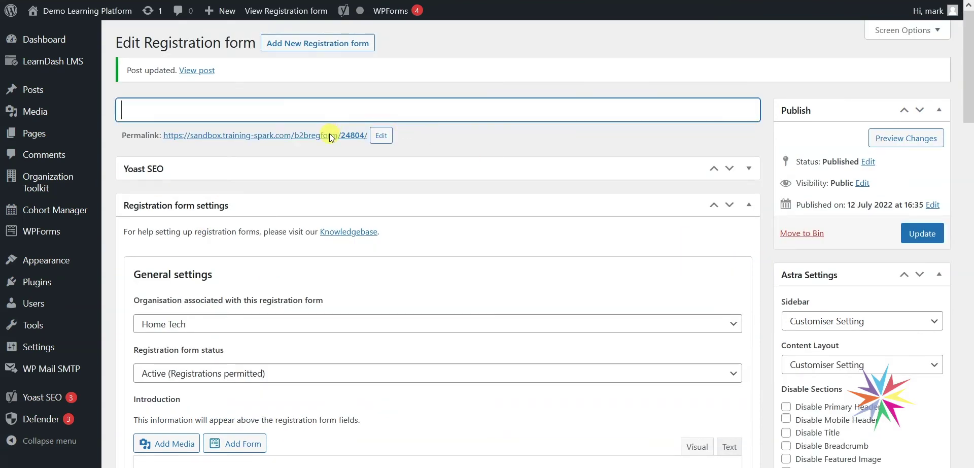
Open the form in a private window and enter the learner's first name, last name and e-mail
{"action": "right_click", "coordinate": [324, 134]}
{"action": "left_click", "coordinate": [373, 178]}
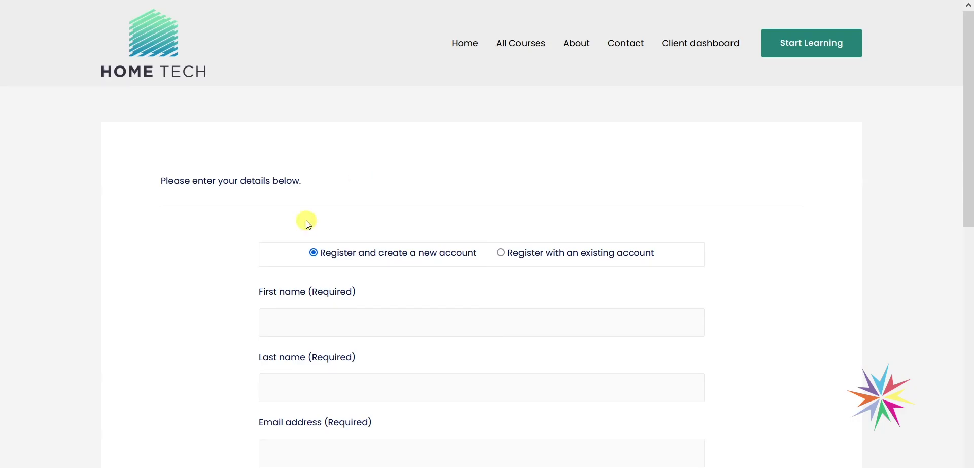
{"action": "scroll", "coordinate": [308, 219], "scroll_direction": "down", "scroll_amount": 4}
{"action": "left_click", "coordinate": [300, 136]}
{"action": "type", "text": "Mark"}
{"action": "key", "text": "Tab"}
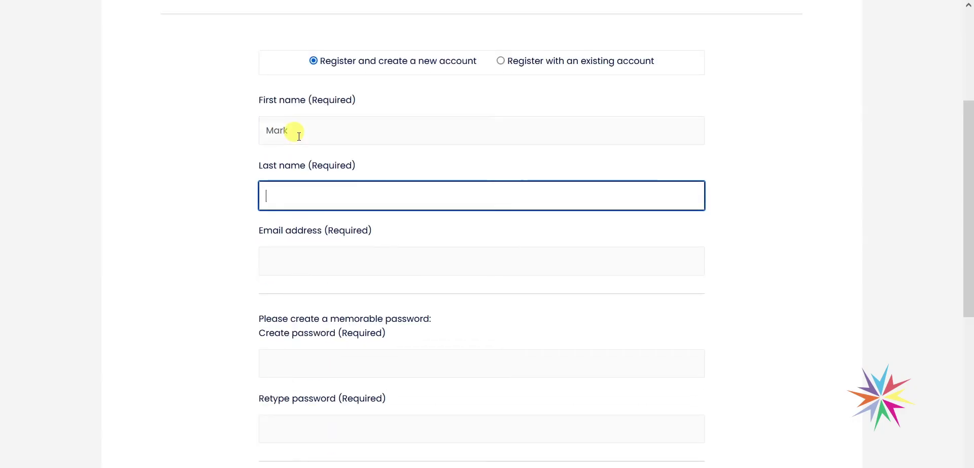
{"action": "type", "text": "Test"}
{"action": "key", "text": "Tab"}
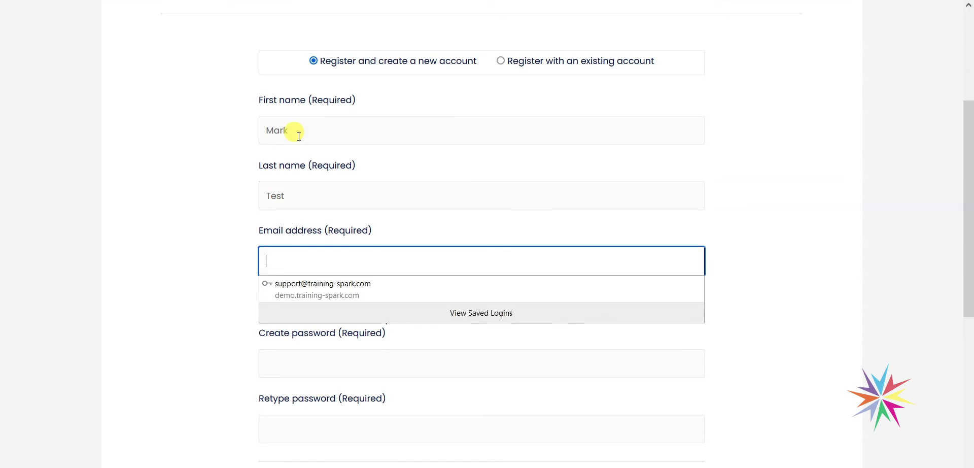
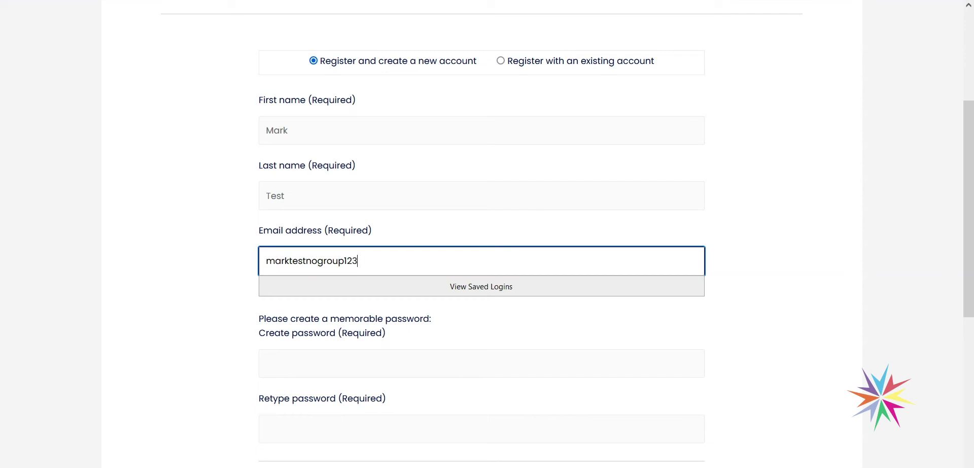
{"action": "key", "text": "Tab"}
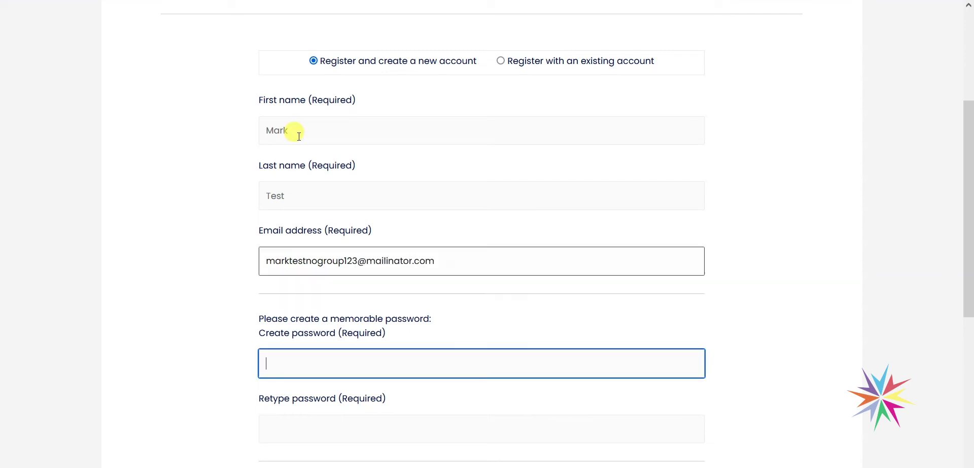
{"action": "key", "text": "Tab"}
{"action": "type", "text": "Te"}
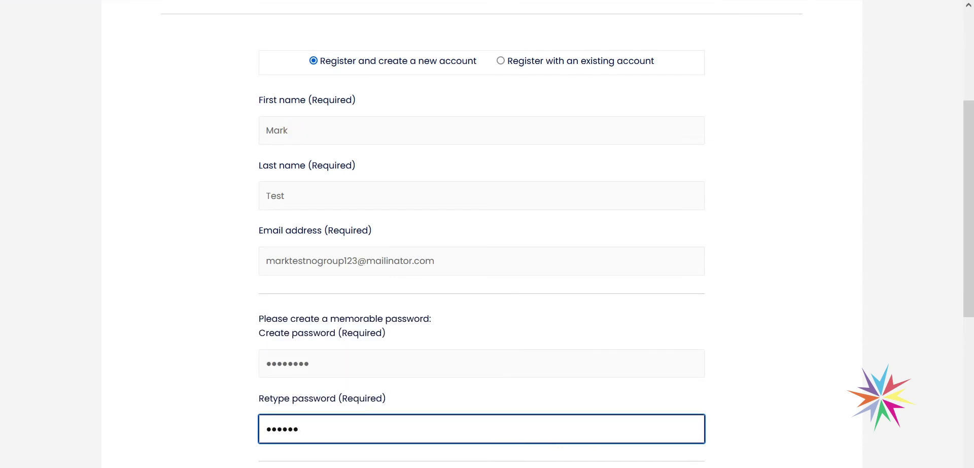
{"action": "scroll", "coordinate": [220, 184], "scroll_direction": "down", "scroll_amount": 5}
{"action": "left_click", "coordinate": [307, 258]}
{"action": "left_click", "coordinate": [180, 258]}
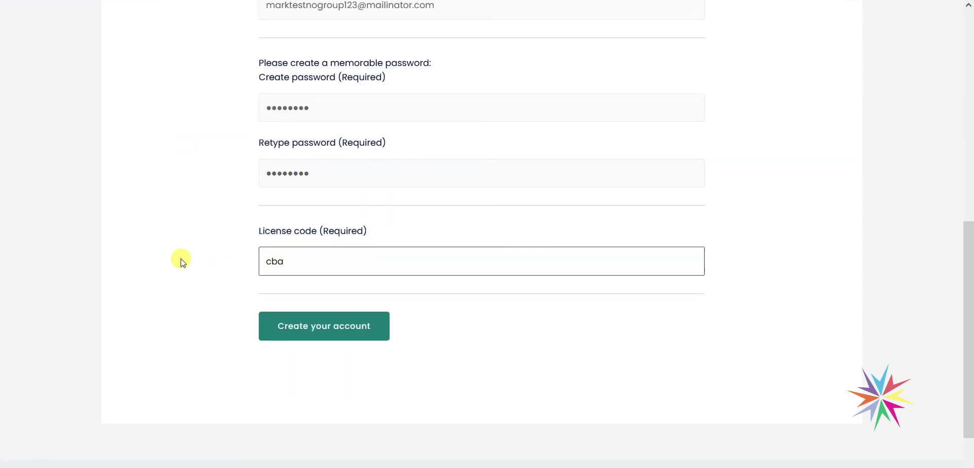
{"action": "left_click", "coordinate": [315, 323]}
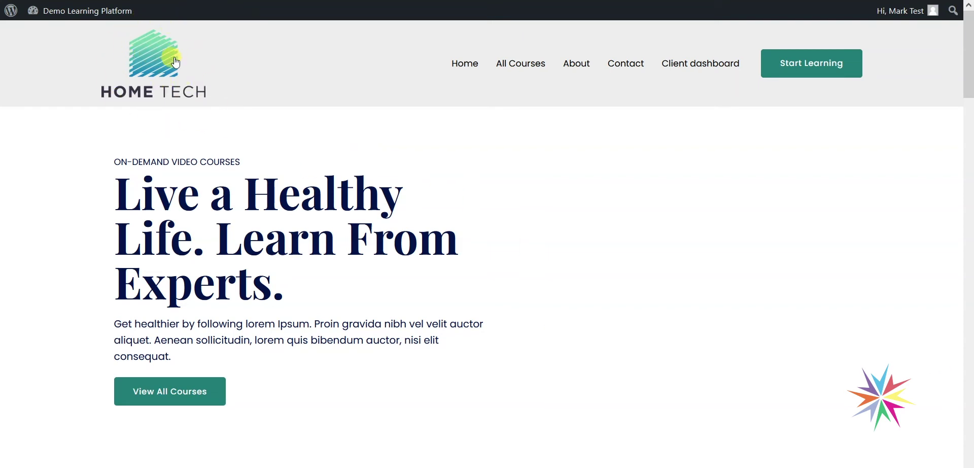
{"action": "left_click", "coordinate": [536, 70]}
{"action": "scroll", "coordinate": [452, 240], "scroll_direction": "down", "scroll_amount": 4}
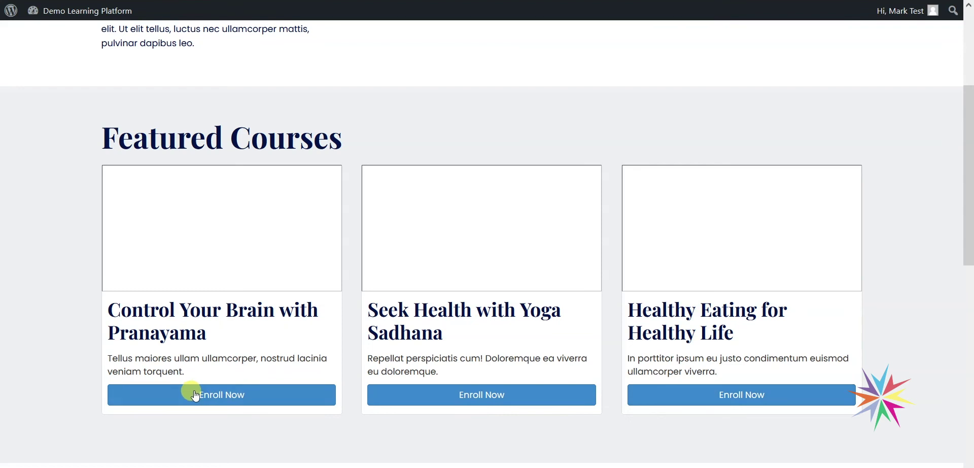
{"action": "scroll", "coordinate": [337, 322], "scroll_direction": "up", "scroll_amount": 4}
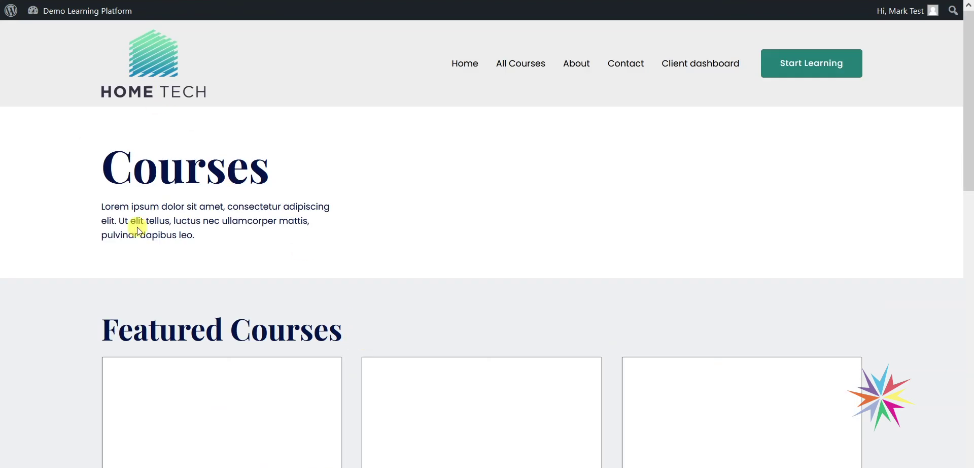
{"action": "left_click", "coordinate": [139, 73]}
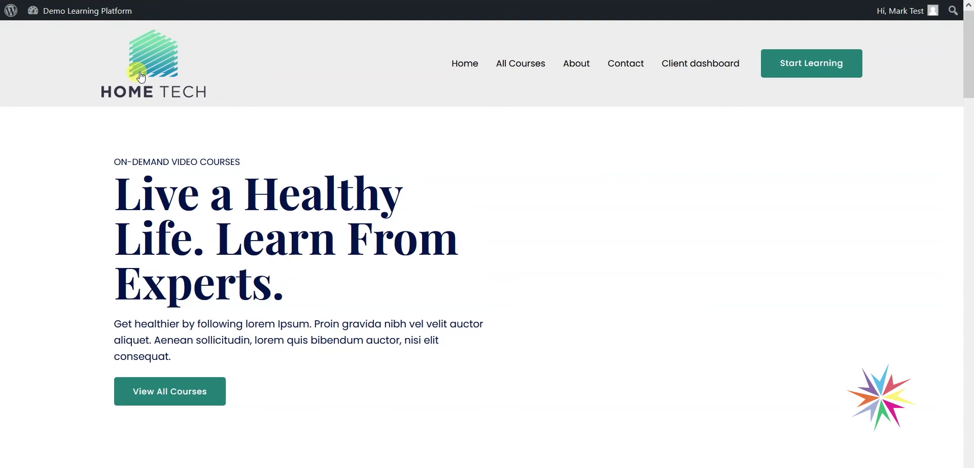
Log the second test learner out via the Hi menu and switch windows
{"action": "mouse_move", "coordinate": [901, 9]}
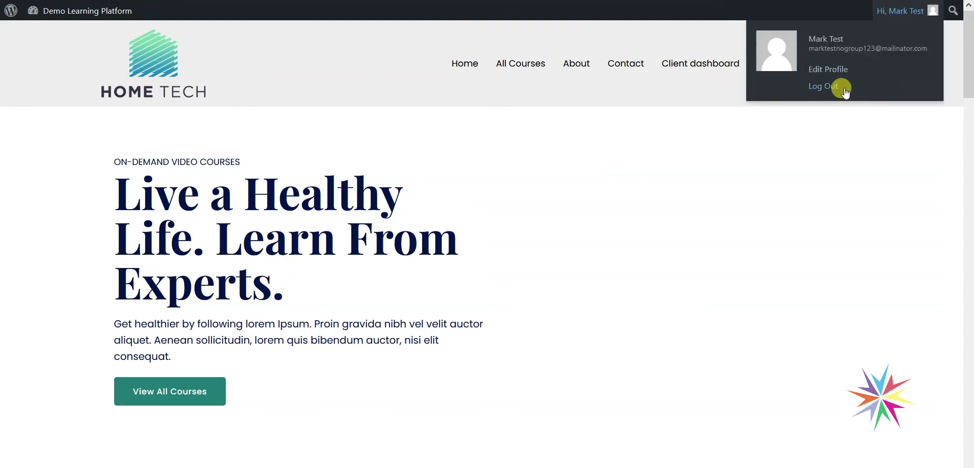
{"action": "left_click", "coordinate": [822, 89]}
{"action": "key", "text": "alt+Tab"}
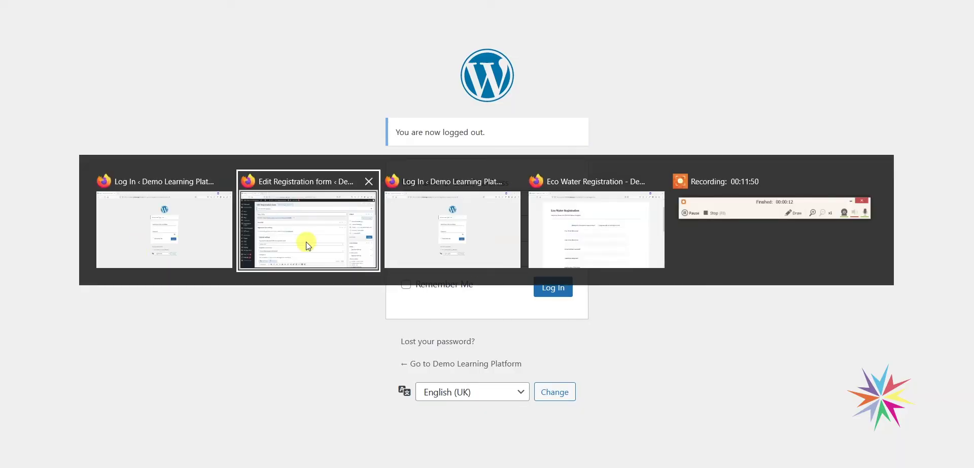
Back in the editor, change code cba's available licenses from 9 to 19
{"action": "left_click", "coordinate": [301, 230]}
{"action": "scroll", "coordinate": [352, 267], "scroll_direction": "down", "scroll_amount": 5}
{"action": "scroll", "coordinate": [352, 269], "scroll_direction": "down", "scroll_amount": 10}
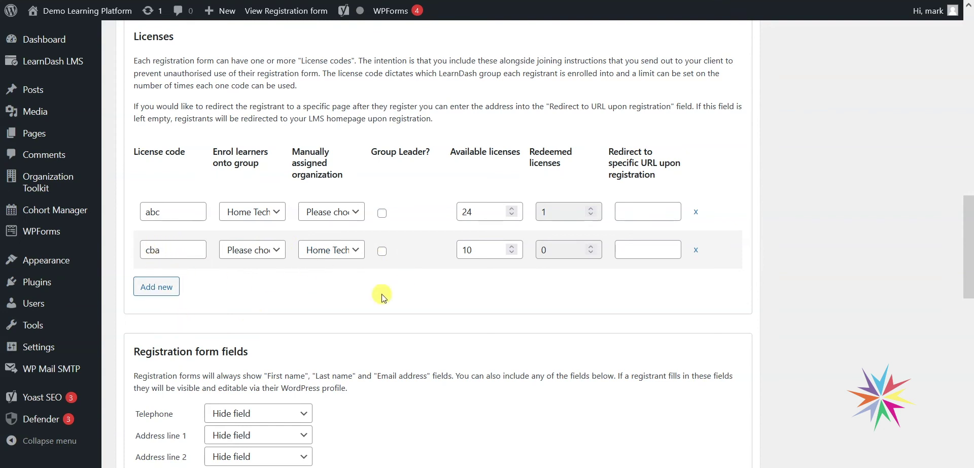
{"action": "scroll", "coordinate": [185, 264], "scroll_direction": "down", "scroll_amount": 2}
{"action": "scroll", "coordinate": [190, 138], "scroll_direction": "up", "scroll_amount": 1}
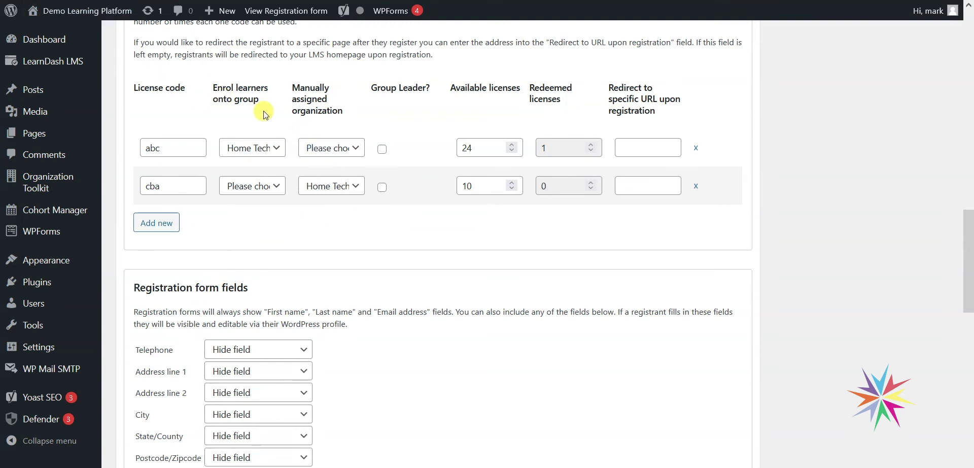
{"action": "scroll", "coordinate": [303, 139], "scroll_direction": "down", "scroll_amount": 14}
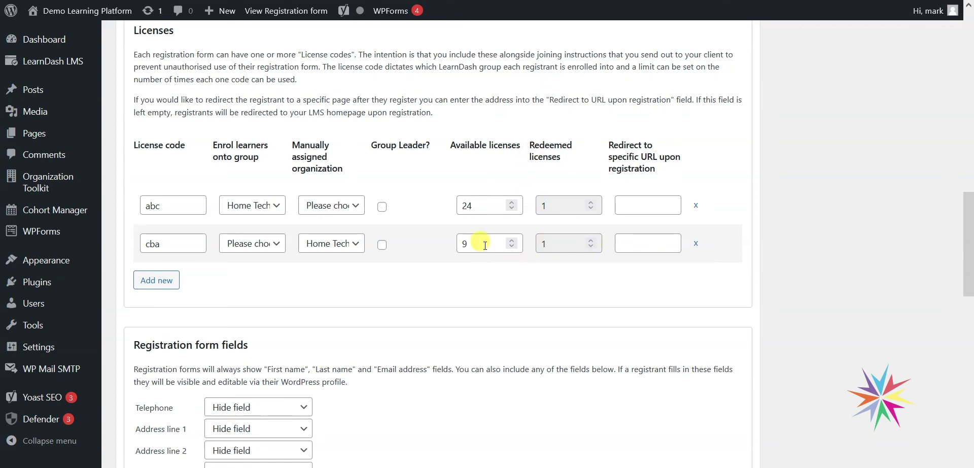
{"action": "left_click", "coordinate": [464, 239]}
{"action": "type", "text": "1"}
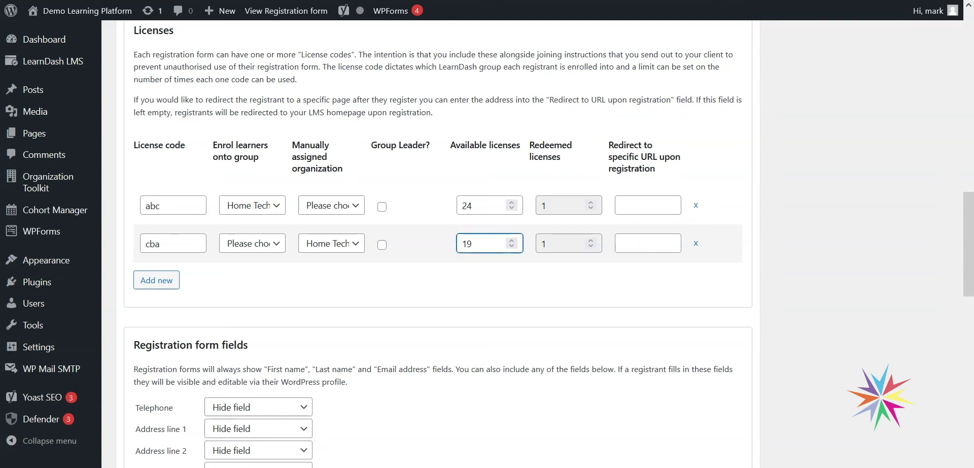
{"action": "scroll", "coordinate": [786, 257], "scroll_direction": "up", "scroll_amount": 12}
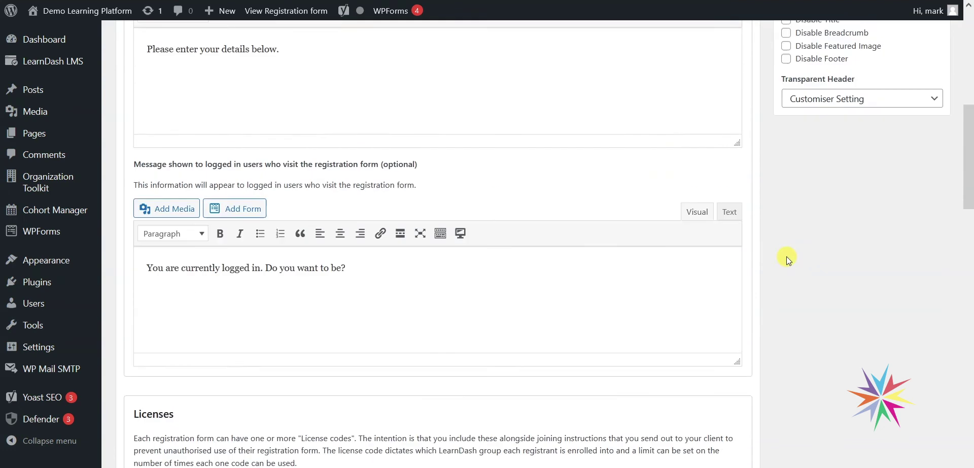
{"action": "scroll", "coordinate": [854, 343], "scroll_direction": "down", "scroll_amount": 12}
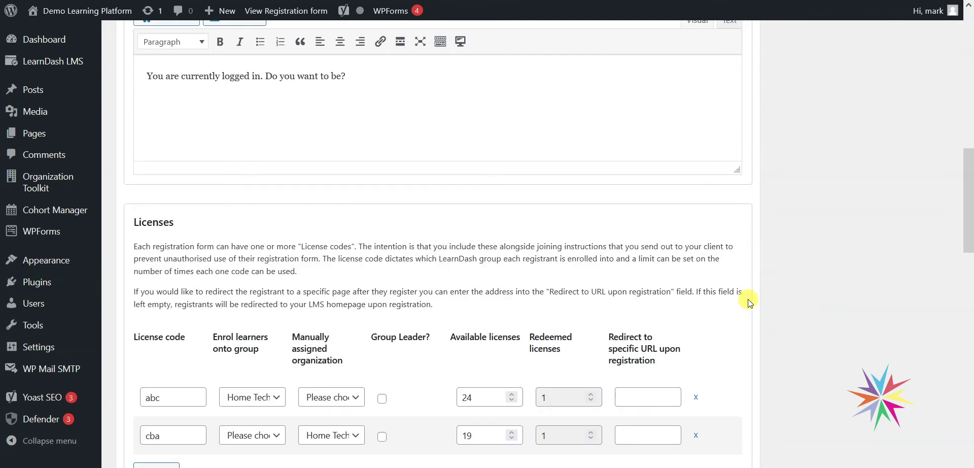
{"action": "scroll", "coordinate": [479, 239], "scroll_direction": "up", "scroll_amount": 12}
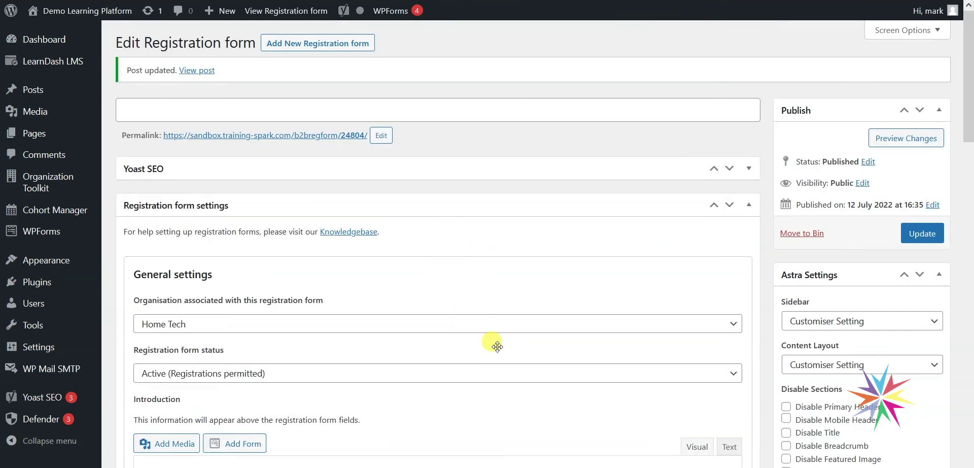
Make Telephone required, Address line 1 optional and Address line 2 required
{"action": "scroll", "coordinate": [495, 283], "scroll_direction": "down", "scroll_amount": 13}
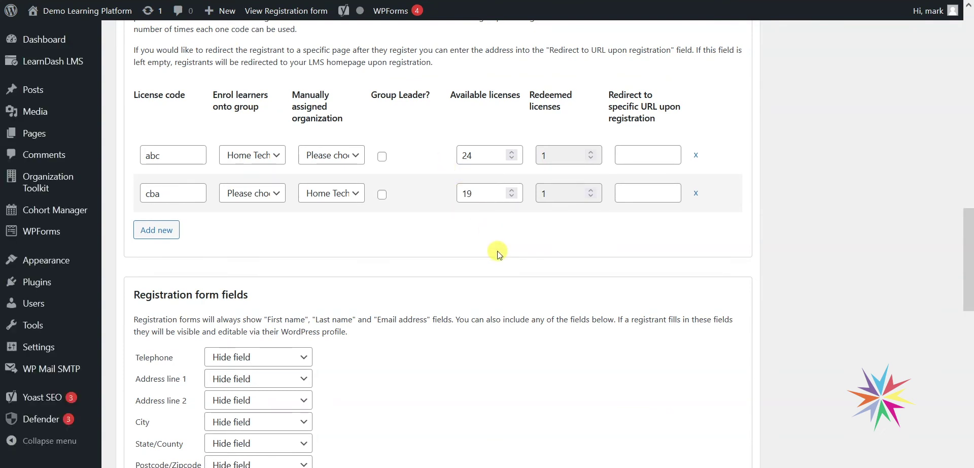
{"action": "scroll", "coordinate": [541, 303], "scroll_direction": "down", "scroll_amount": 4}
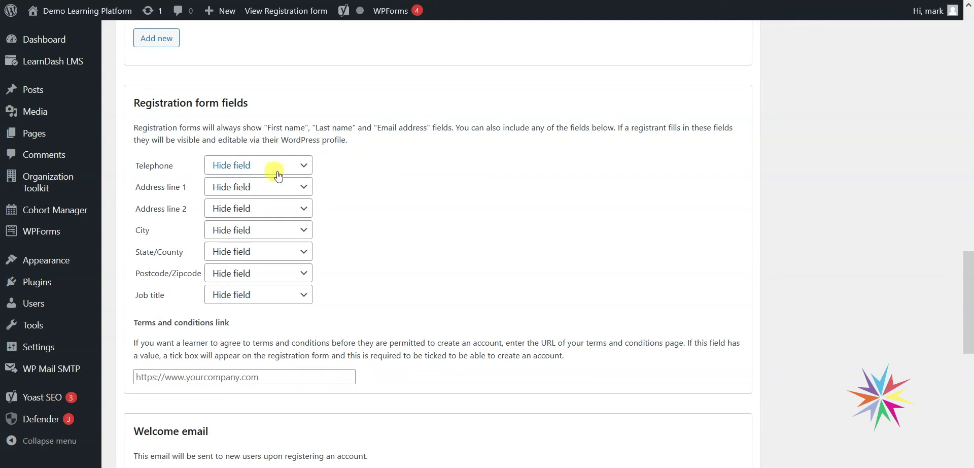
{"action": "left_click", "coordinate": [259, 168]}
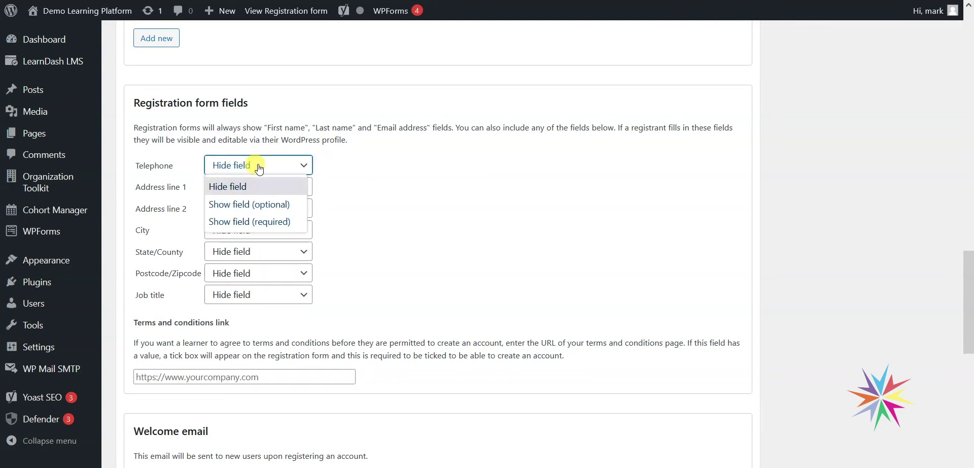
{"action": "left_click", "coordinate": [267, 220]}
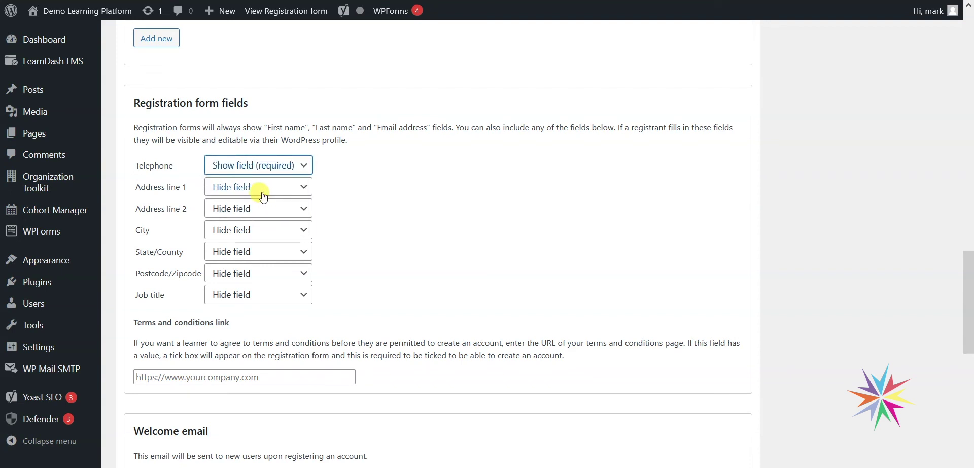
{"action": "left_click", "coordinate": [259, 187]}
{"action": "left_click", "coordinate": [271, 226]}
{"action": "left_click", "coordinate": [275, 210]}
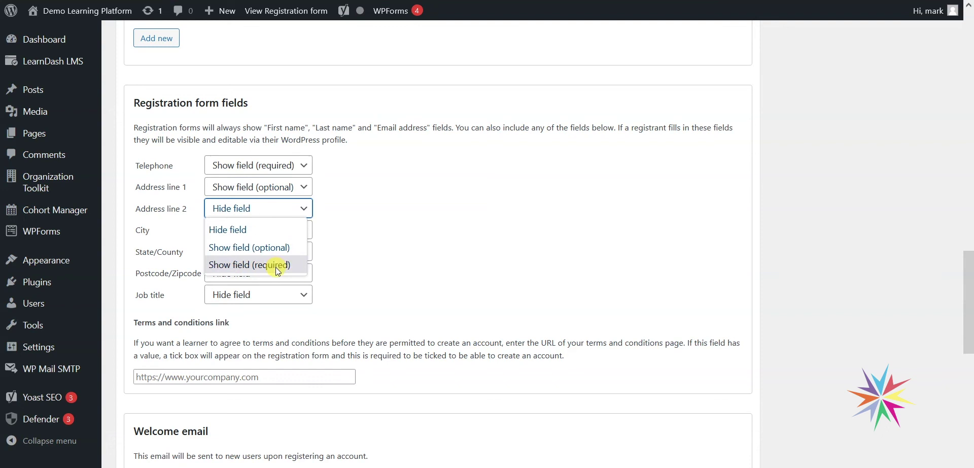
{"action": "left_click", "coordinate": [276, 265]}
Set City to optional and Postcode/Zipcode to required, leaving State/County unchanged
{"action": "left_click", "coordinate": [278, 232]}
{"action": "left_click", "coordinate": [277, 266]}
{"action": "left_click", "coordinate": [274, 274]}
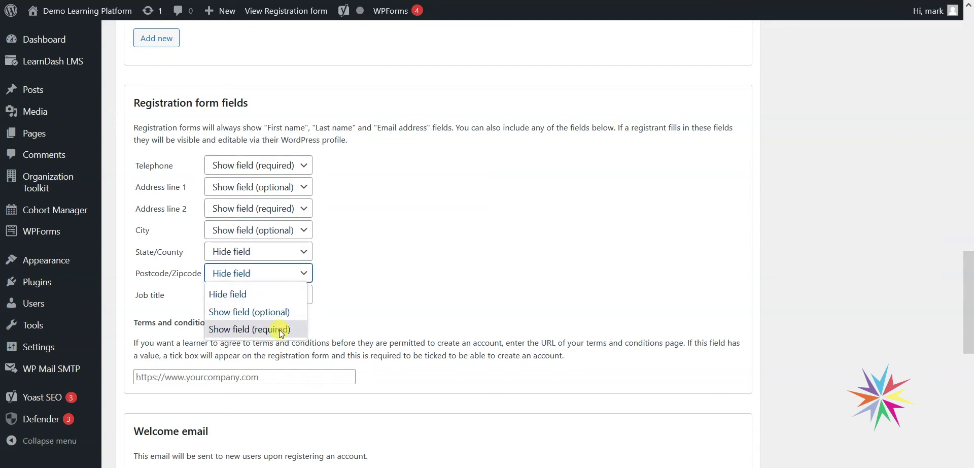
{"action": "left_click", "coordinate": [253, 328]}
{"action": "left_click", "coordinate": [262, 253]}
{"action": "key", "text": "Escape"}
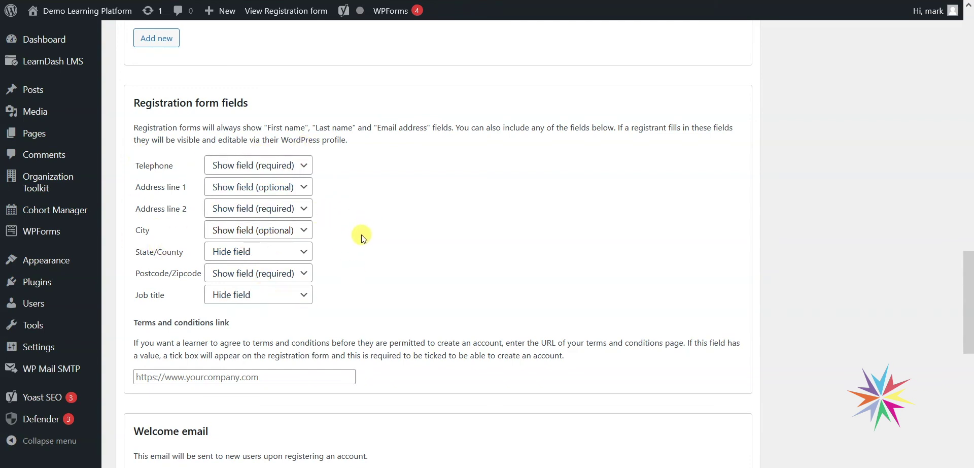
{"action": "scroll", "coordinate": [361, 235], "scroll_direction": "down", "scroll_amount": 3}
{"action": "left_click", "coordinate": [204, 248]}
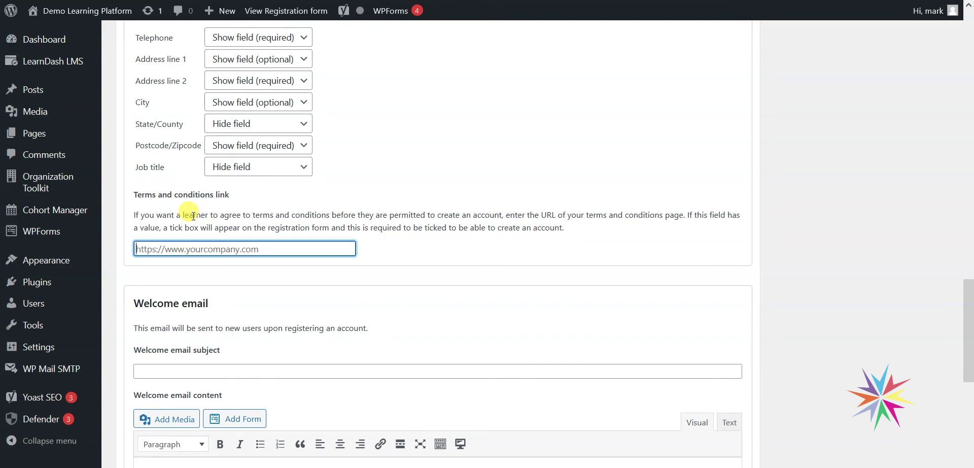
{"action": "type", "text": "http"}
{"action": "key", "text": "Down"}
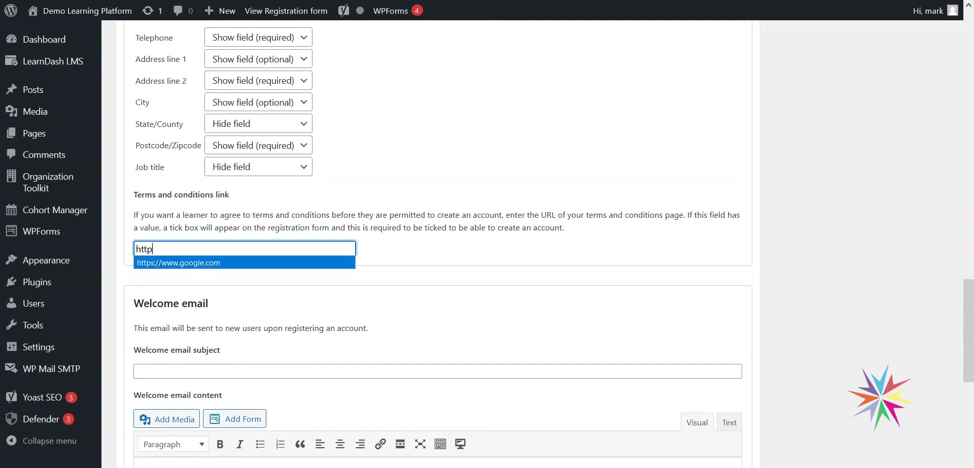
{"action": "key", "text": "Return"}
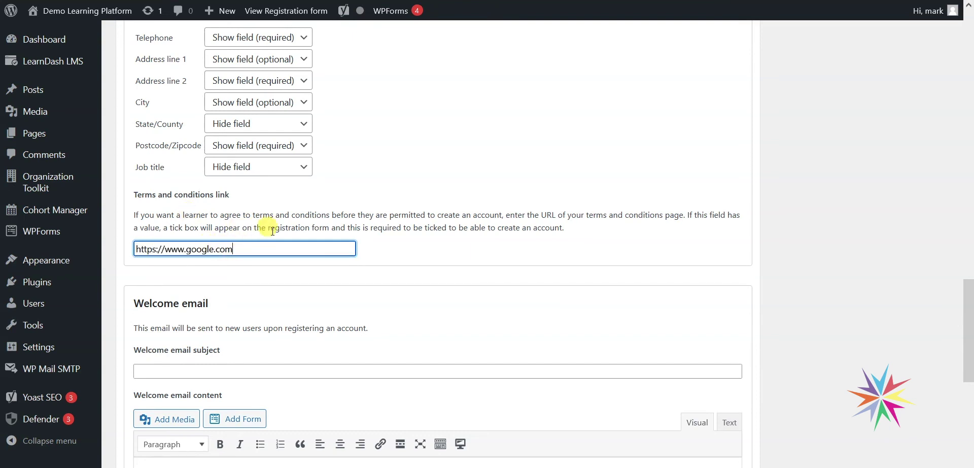
{"action": "left_click", "coordinate": [381, 225]}
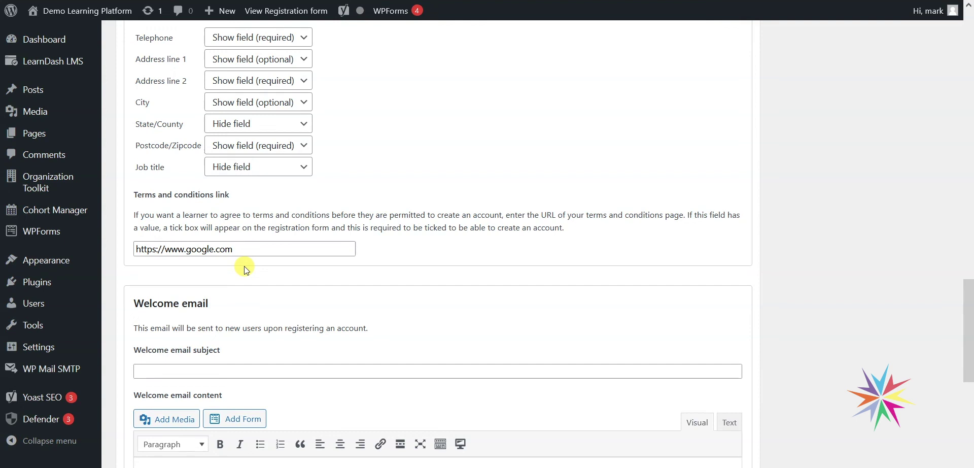
{"action": "scroll", "coordinate": [642, 289], "scroll_direction": "up", "scroll_amount": 20}
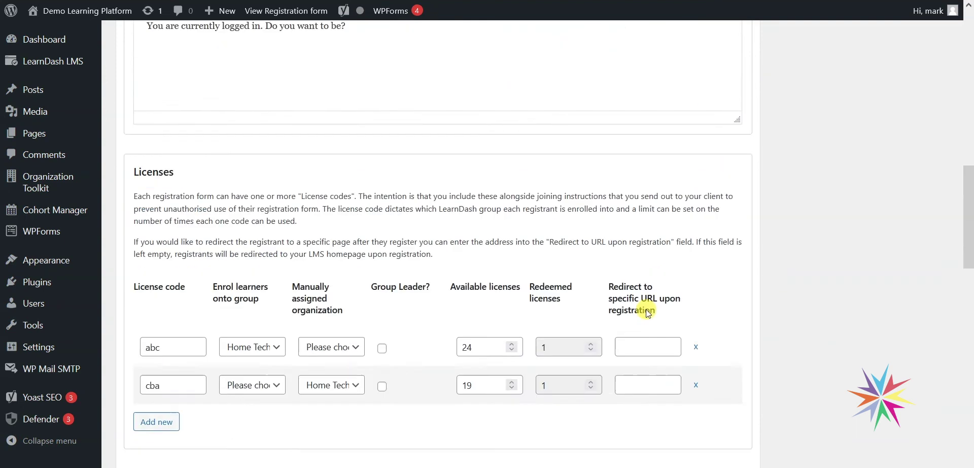
{"action": "scroll", "coordinate": [756, 333], "scroll_direction": "up", "scroll_amount": 1}
Save the Home Tech registration form and open its permalink in a new private window
{"action": "left_click", "coordinate": [917, 276]}
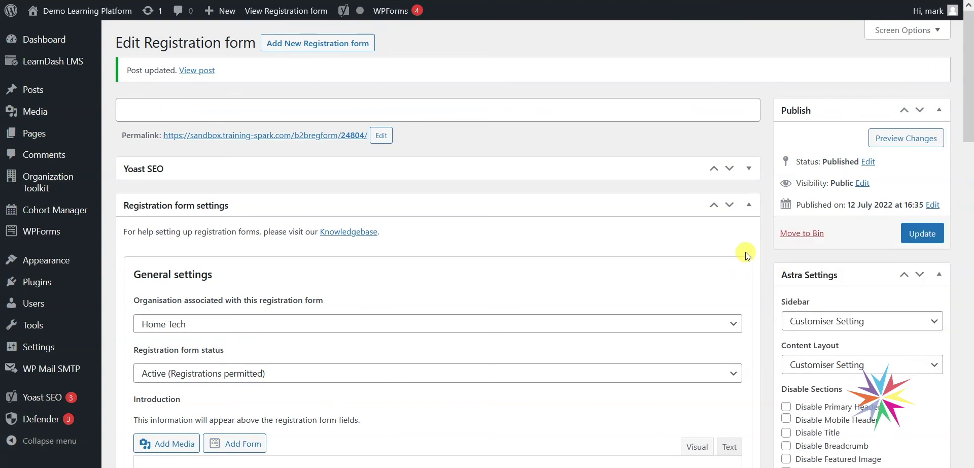
{"action": "right_click", "coordinate": [325, 135]}
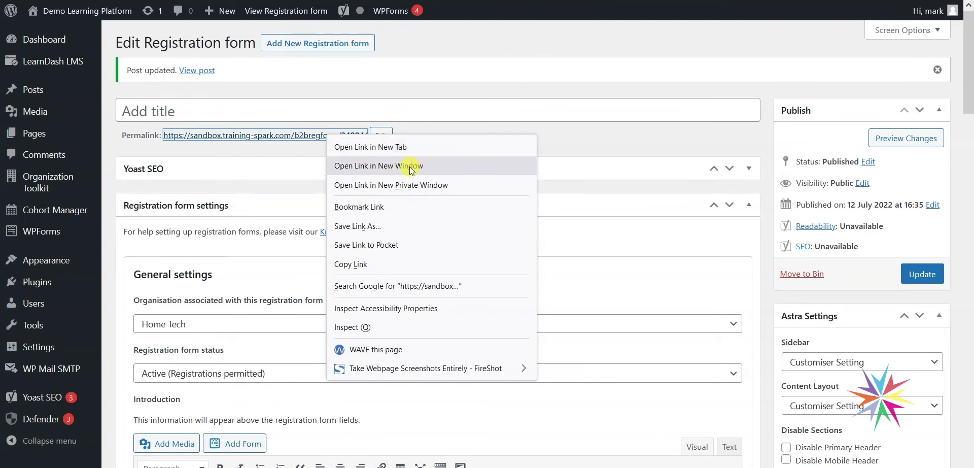
{"action": "left_click", "coordinate": [409, 186]}
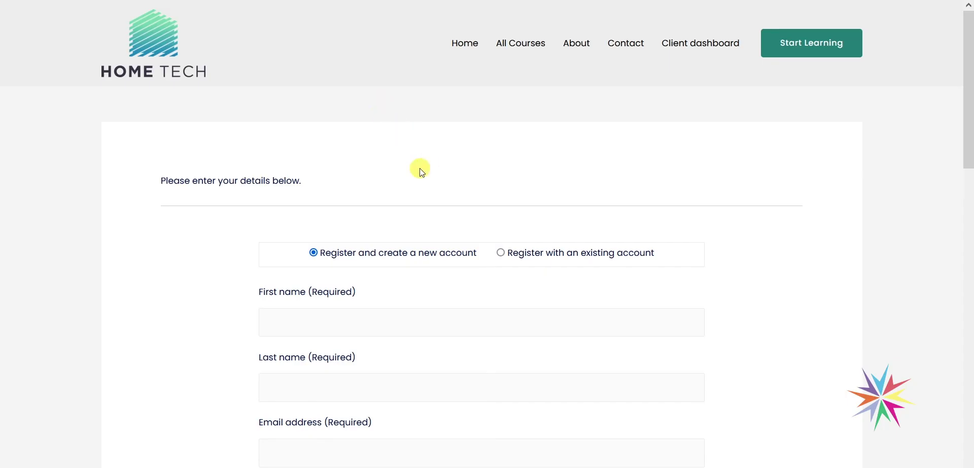
Scroll through the live registration form and submit it empty to test validation
{"action": "scroll", "coordinate": [257, 197], "scroll_direction": "down", "scroll_amount": 8}
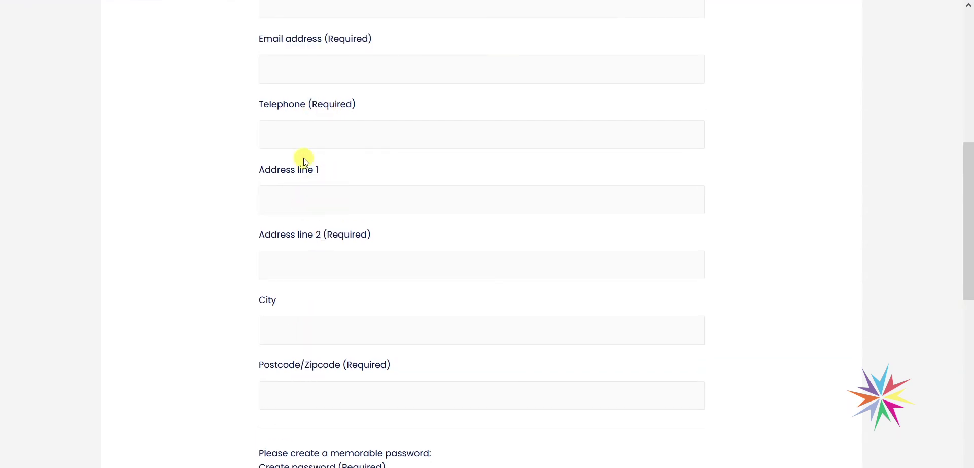
{"action": "scroll", "coordinate": [319, 304], "scroll_direction": "down", "scroll_amount": 3}
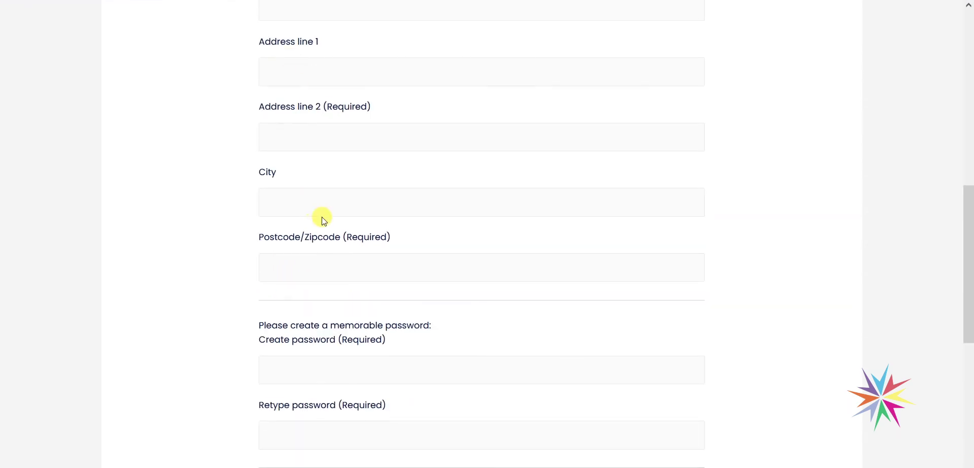
{"action": "scroll", "coordinate": [323, 218], "scroll_direction": "down", "scroll_amount": 10}
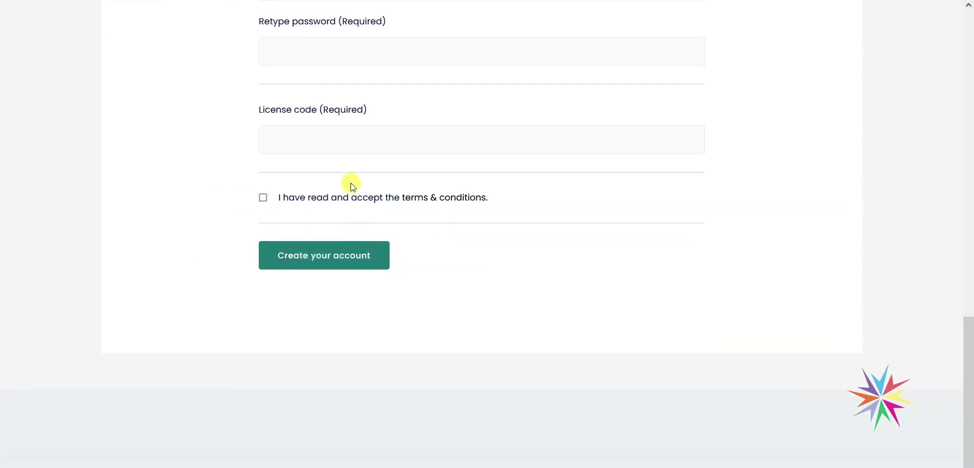
{"action": "left_click", "coordinate": [326, 260]}
{"action": "scroll", "coordinate": [244, 247], "scroll_direction": "down", "scroll_amount": 12}
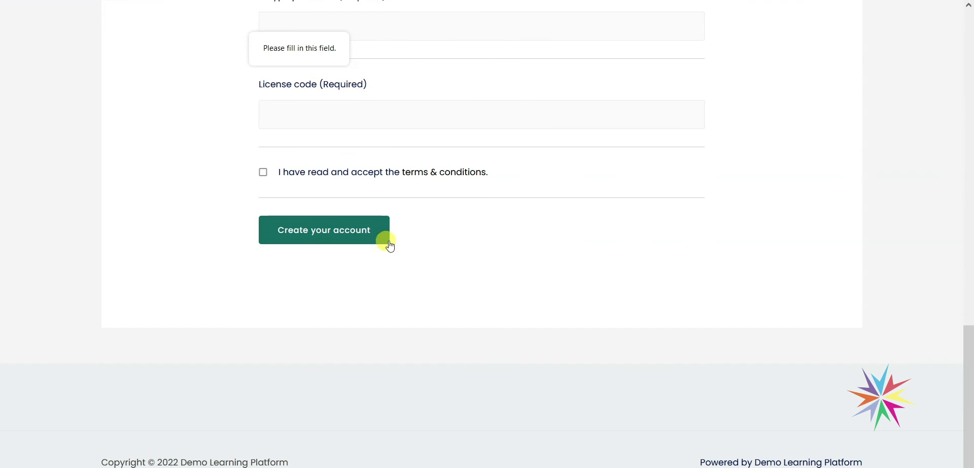
{"action": "scroll", "coordinate": [203, 238], "scroll_direction": "up", "scroll_amount": 3}
{"action": "scroll", "coordinate": [63, 228], "scroll_direction": "down", "scroll_amount": 2}
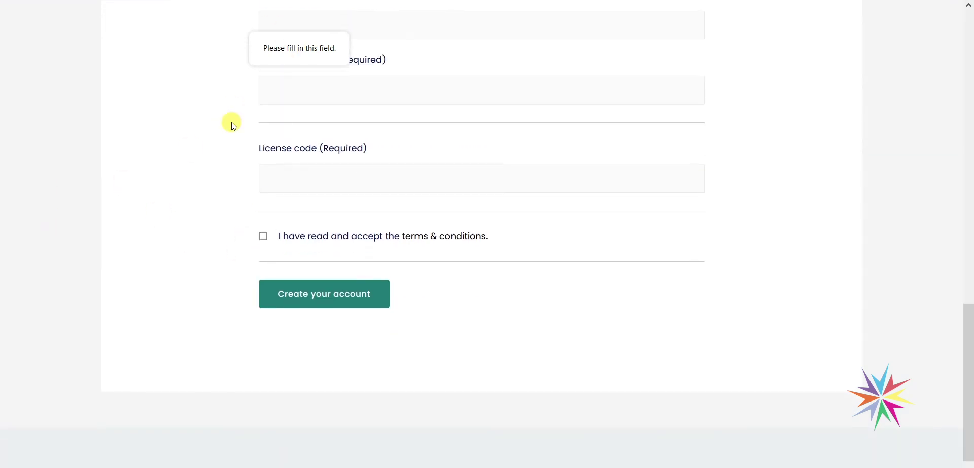
Dismiss the saved-password suggestions and tick the terms and conditions acceptance box
{"action": "left_click", "coordinate": [284, 102]}
{"action": "left_click", "coordinate": [135, 191]}
{"action": "scroll", "coordinate": [207, 227], "scroll_direction": "up", "scroll_amount": 3}
{"action": "scroll", "coordinate": [240, 221], "scroll_direction": "down", "scroll_amount": 3}
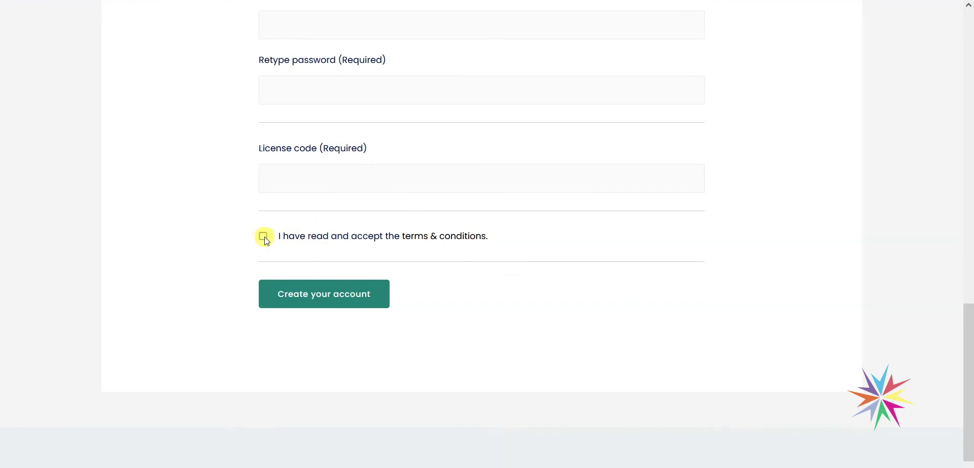
{"action": "left_click", "coordinate": [320, 237]}
{"action": "key", "text": "alt+Tab"}
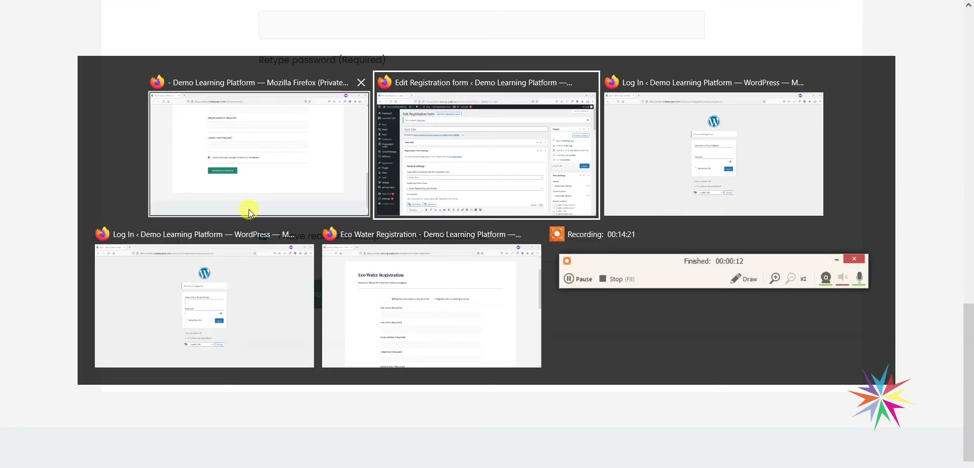
Back in the form editor, set the welcome email subject to 'Welcome'
{"action": "left_click", "coordinate": [492, 156]}
{"action": "scroll", "coordinate": [485, 221], "scroll_direction": "down", "scroll_amount": 10}
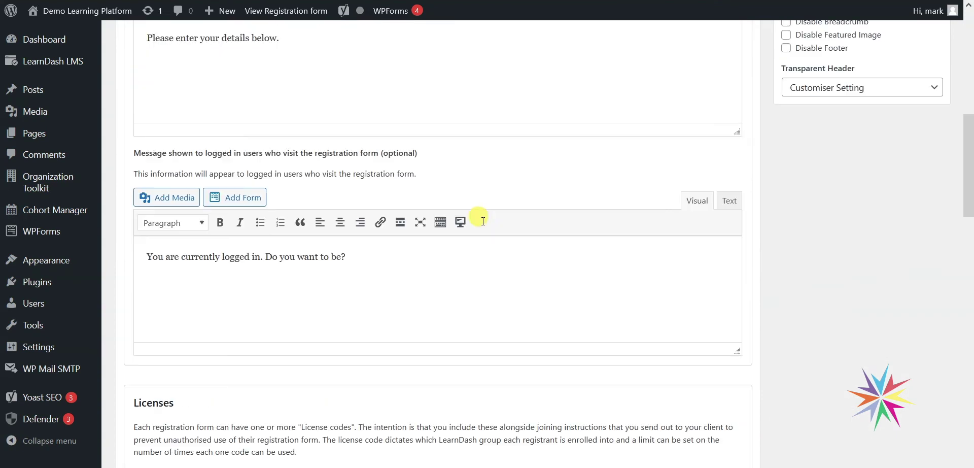
{"action": "scroll", "coordinate": [485, 247], "scroll_direction": "down", "scroll_amount": 10}
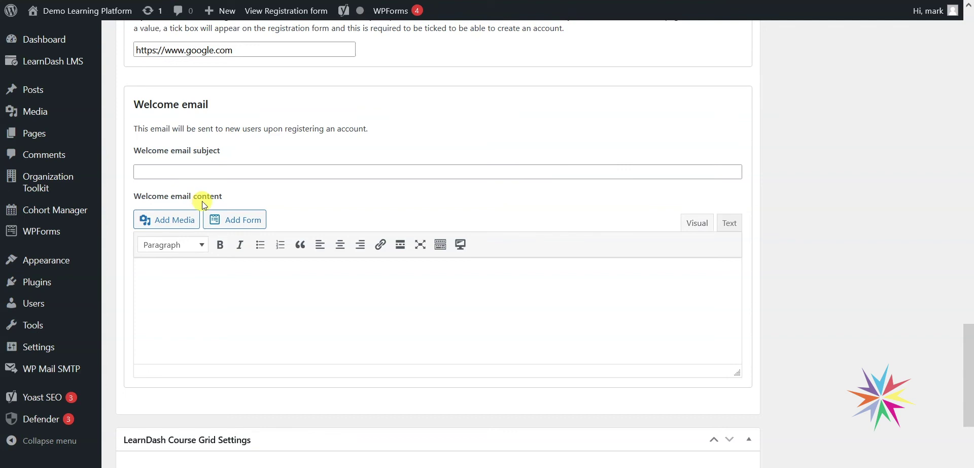
{"action": "left_click", "coordinate": [172, 168]}
{"action": "left_click", "coordinate": [175, 173]}
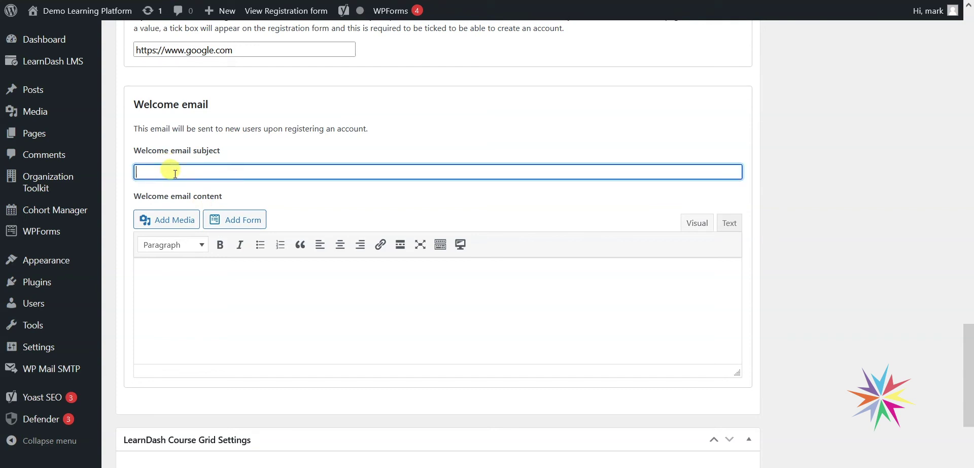
{"action": "type", "text": "Welcome"}
{"action": "key", "text": "Tab"}
Write the welcome email message 'It's great to have you on board!'
{"action": "left_click", "coordinate": [187, 320]}
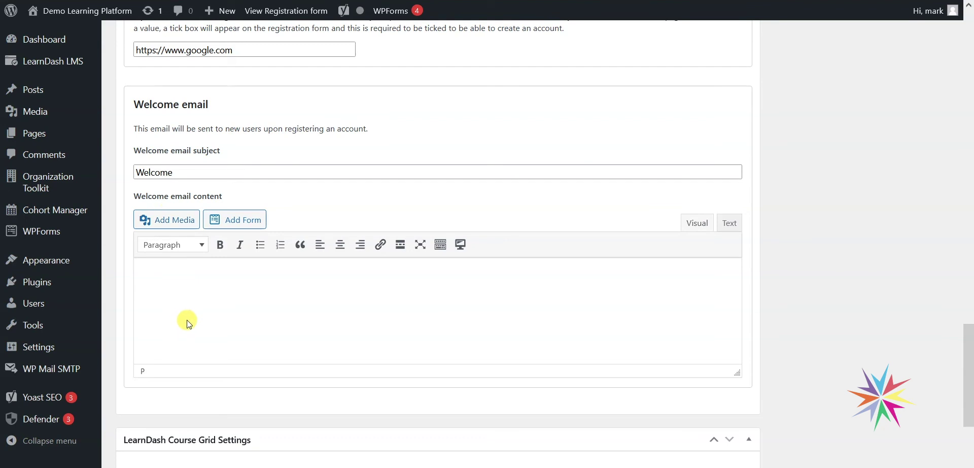
{"action": "type", "text": "IT's"}
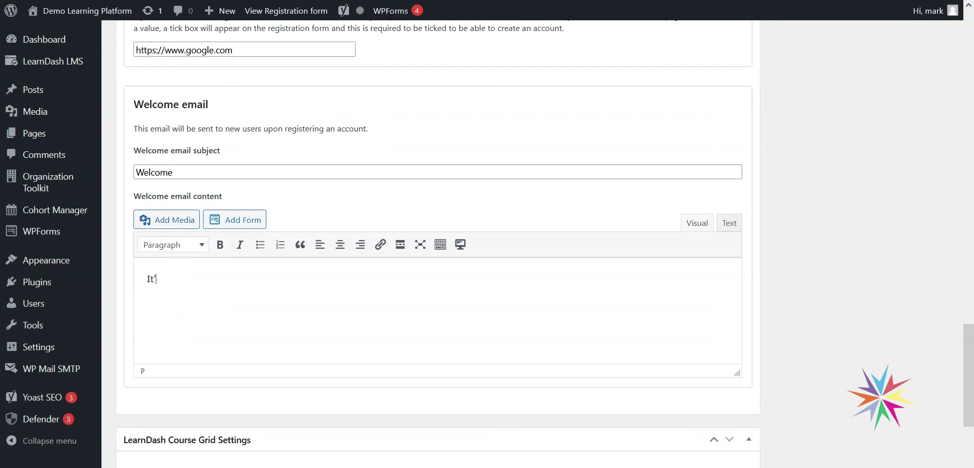
{"action": "type", "text": " great to have you on board!"}
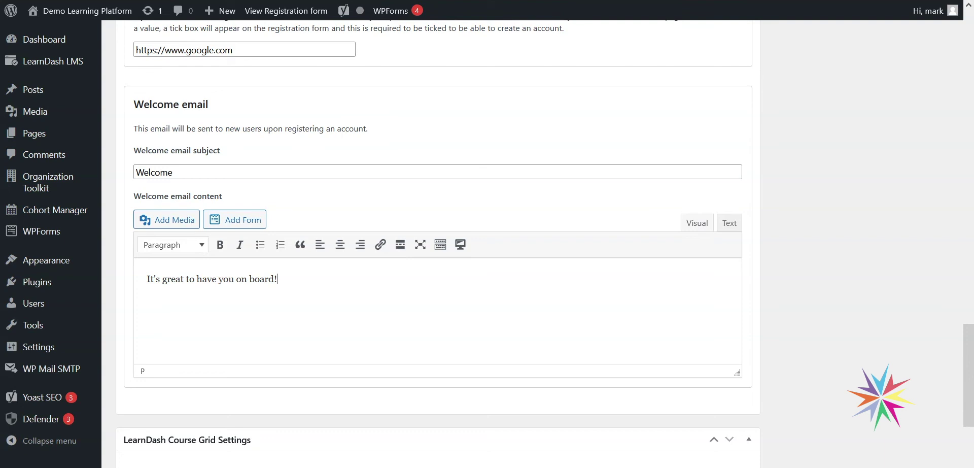
{"action": "left_click", "coordinate": [473, 323]}
{"action": "left_click_drag", "start_coordinate": [966, 359], "coordinate": [952, 102]}
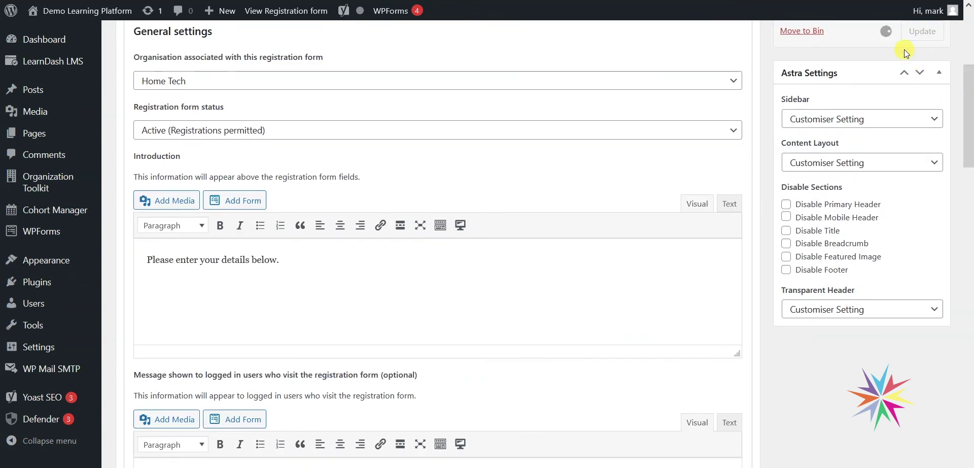
{"action": "scroll", "coordinate": [604, 295], "scroll_direction": "down", "scroll_amount": 18}
{"action": "scroll", "coordinate": [278, 228], "scroll_direction": "down", "scroll_amount": 5}
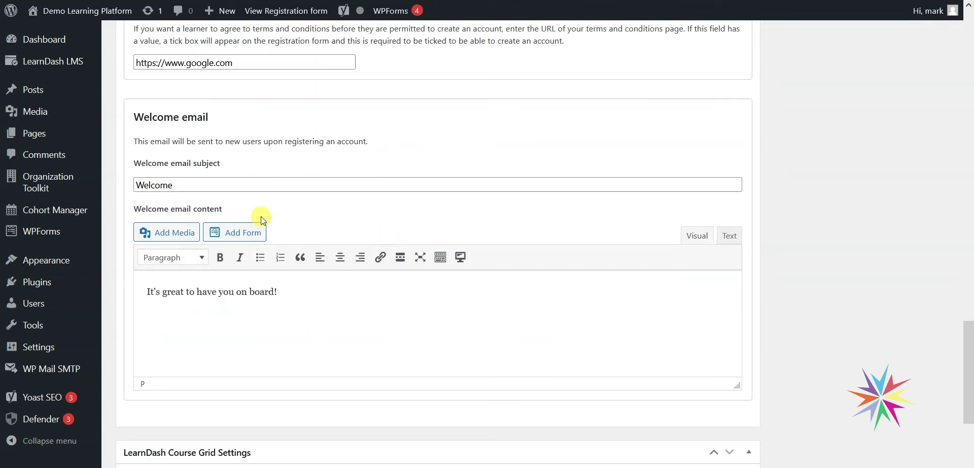
{"action": "scroll", "coordinate": [200, 228], "scroll_direction": "up", "scroll_amount": 20}
{"action": "scroll", "coordinate": [324, 365], "scroll_direction": "down", "scroll_amount": 15}
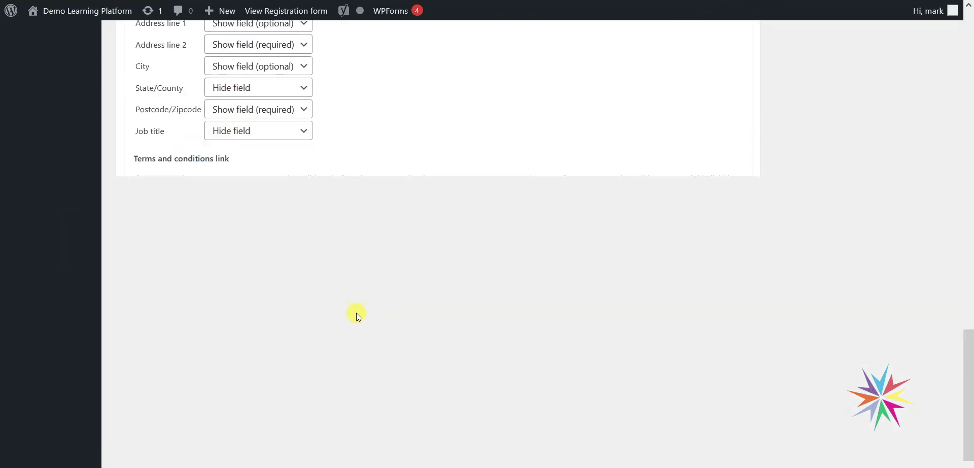
{"action": "scroll", "coordinate": [363, 315], "scroll_direction": "down", "scroll_amount": 4}
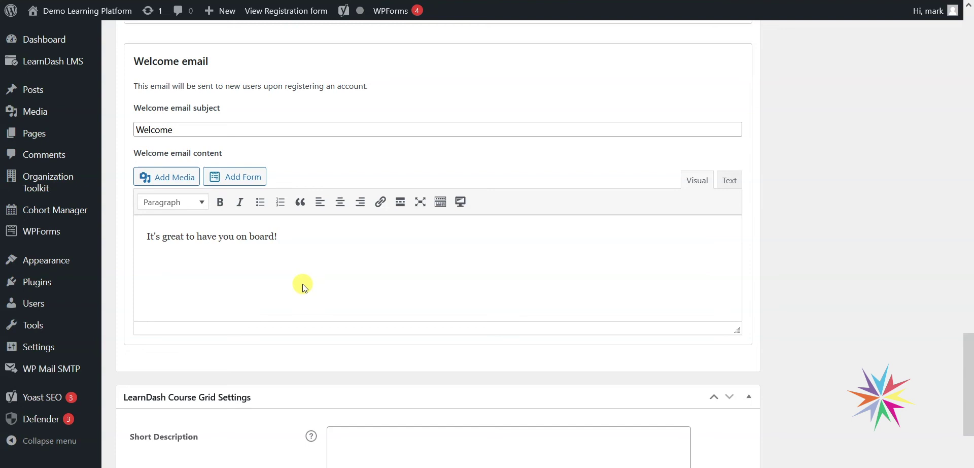
{"action": "scroll", "coordinate": [473, 268], "scroll_direction": "up", "scroll_amount": 15}
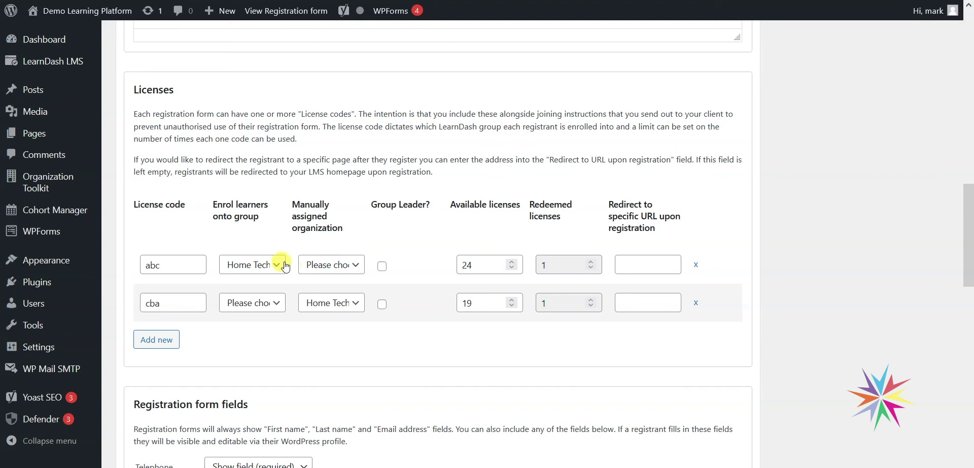
{"action": "left_click", "coordinate": [256, 269]}
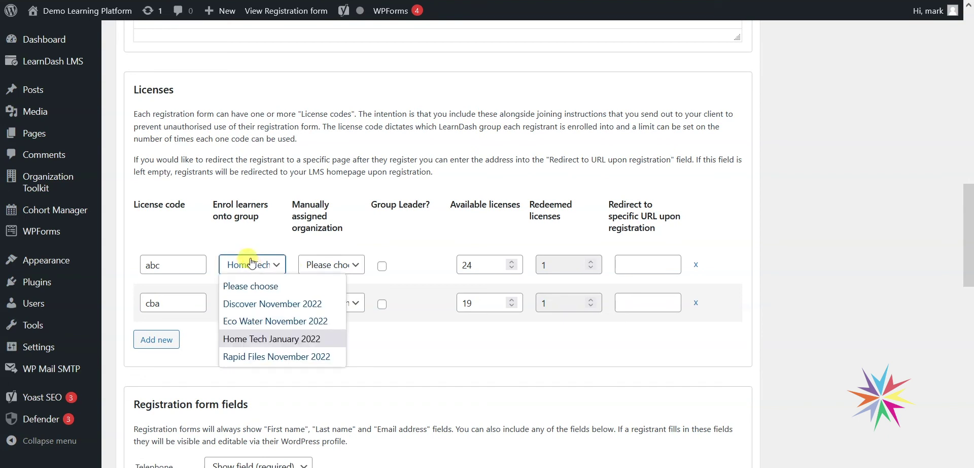
{"action": "left_click", "coordinate": [249, 264]}
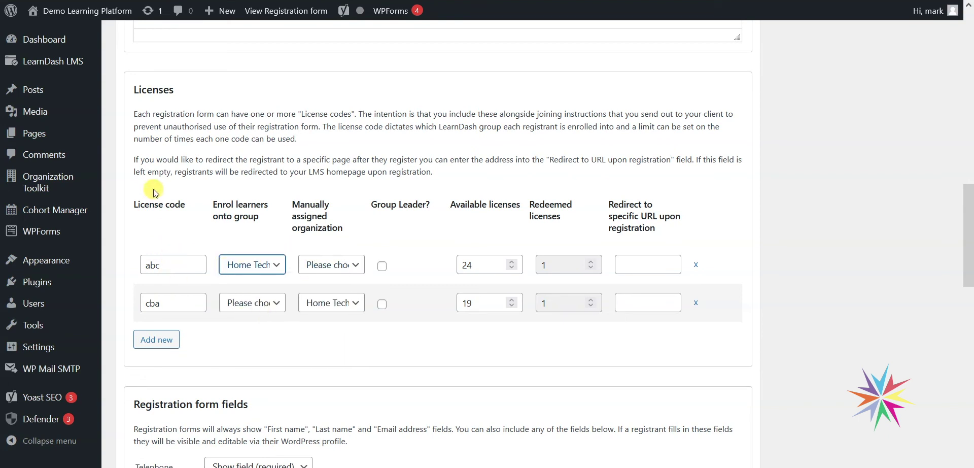